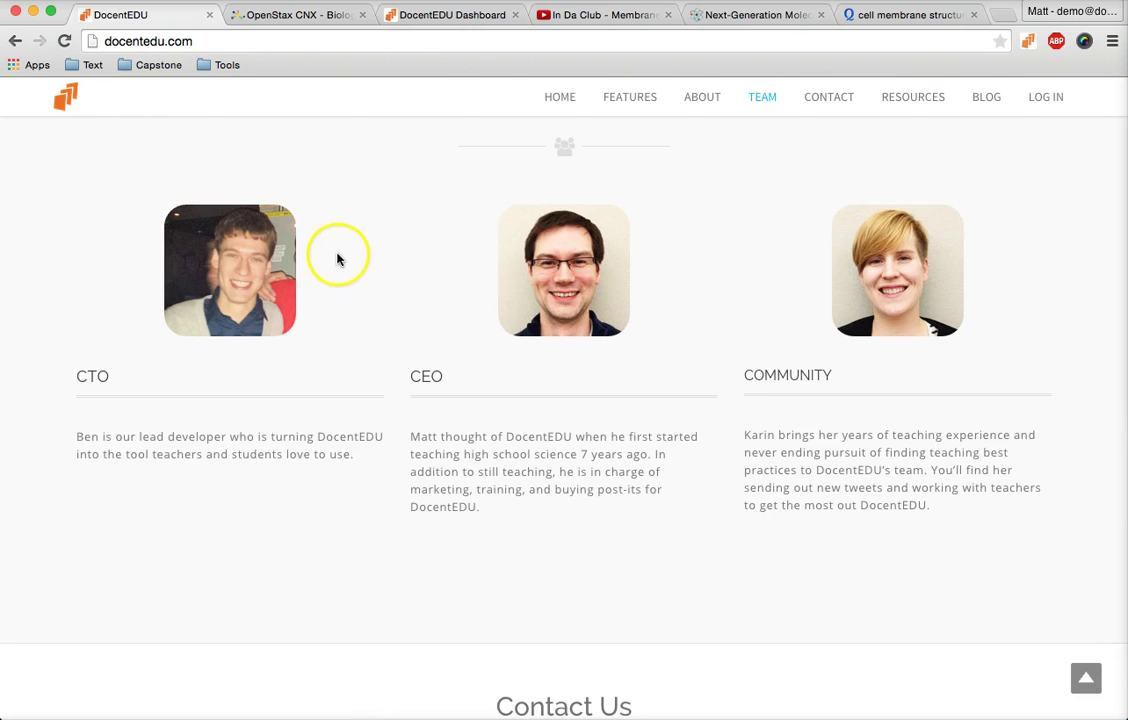
- Switch to the OpenStax Biology page "Components and Structure" and activate the DocentEDU toolbar on it
{"action": "left_click", "coordinate": [296, 16]}
{"action": "scroll", "coordinate": [425, 480], "scroll_direction": "down", "scroll_amount": 3}
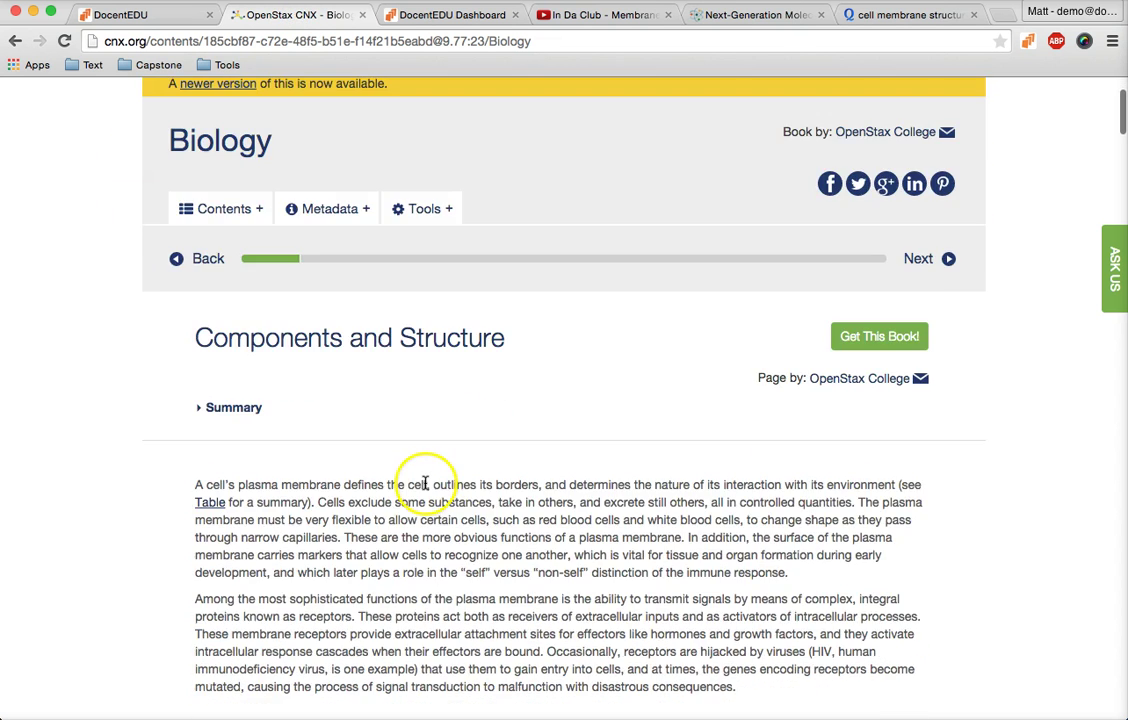
{"action": "left_click", "coordinate": [1028, 44]}
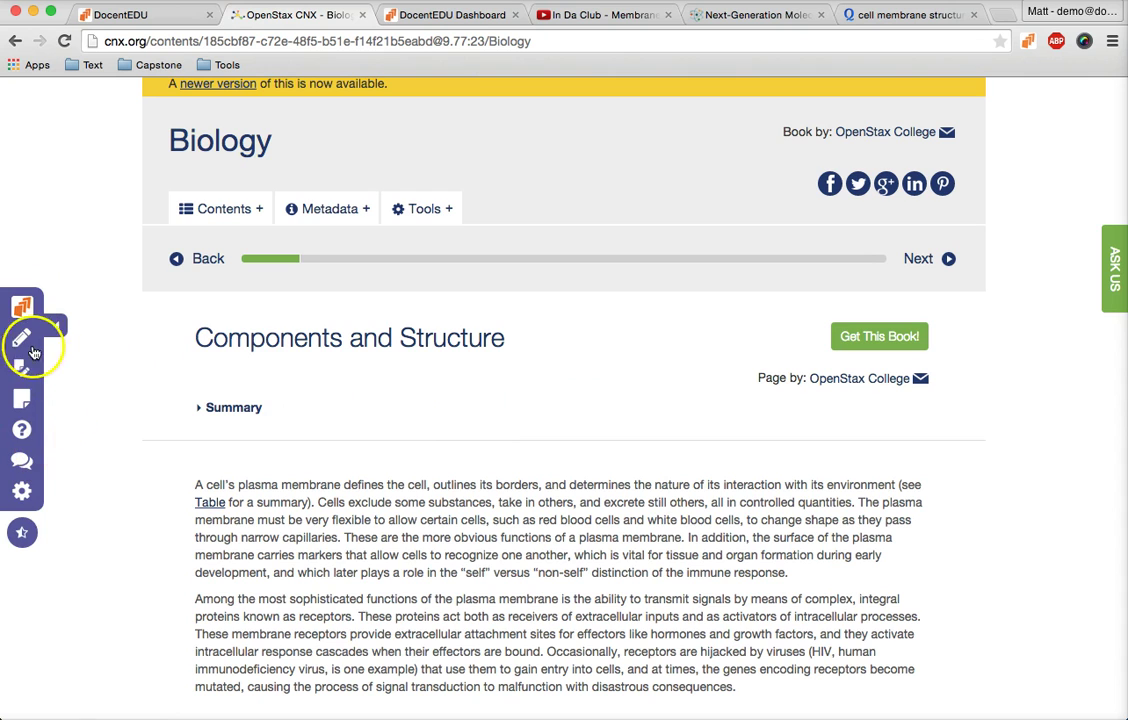
- Highlight the phrase "cell's plasma membrane" in the first paragraph
{"action": "scroll", "coordinate": [159, 478], "scroll_direction": "down", "scroll_amount": 1}
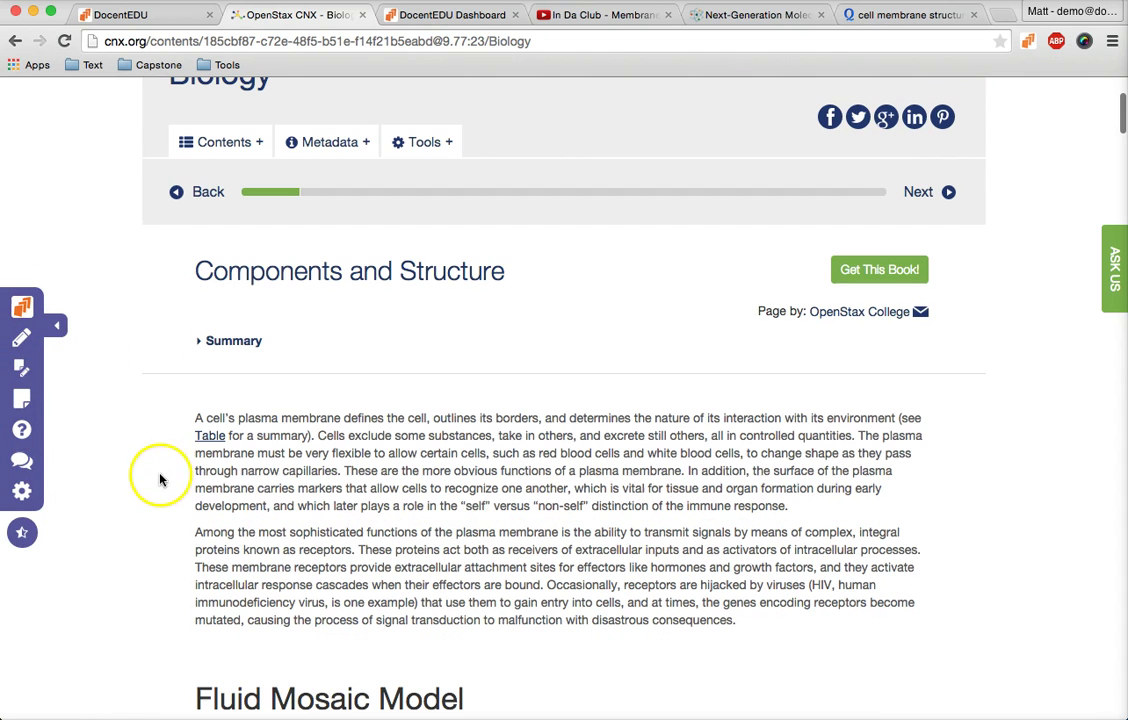
{"action": "left_click", "coordinate": [34, 346]}
{"action": "mouse_move", "coordinate": [205, 418]}
{"action": "left_mouse_down"}
{"action": "mouse_move", "coordinate": [315, 437]}
{"action": "mouse_move", "coordinate": [338, 420]}
{"action": "left_mouse_up"}
- Attach a comment starting with "cell bound" to the highlighted phrase "cell's plasma membrane"
{"action": "left_click", "coordinate": [33, 373]}
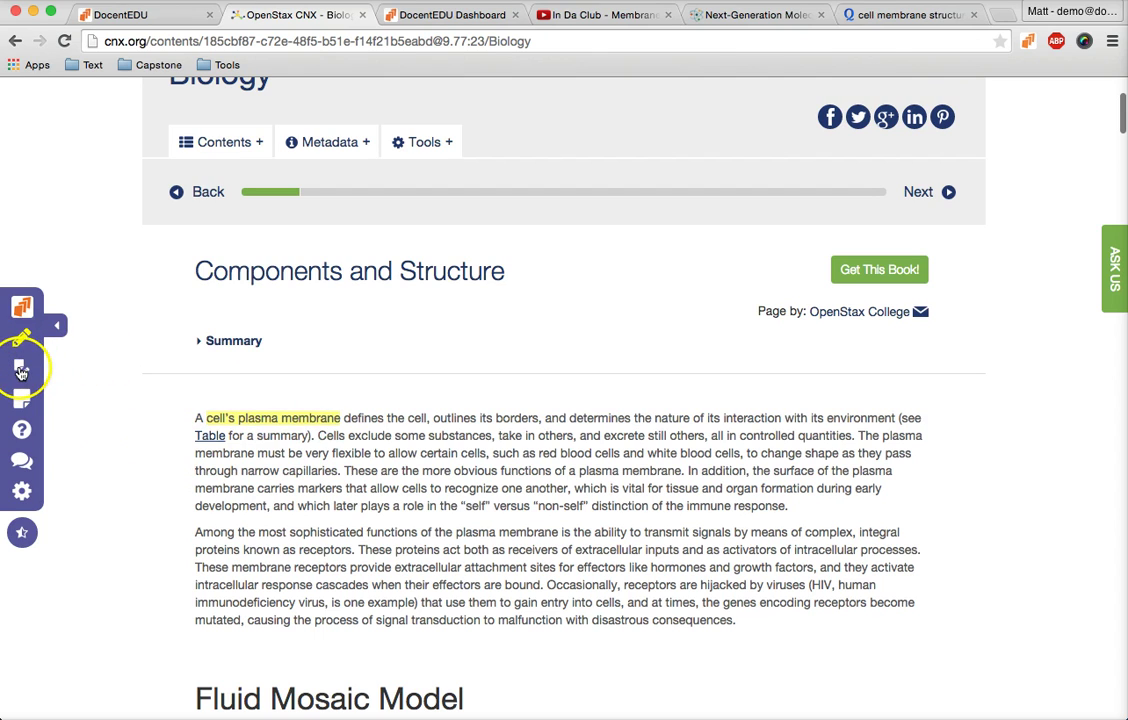
{"action": "left_click", "coordinate": [297, 418]}
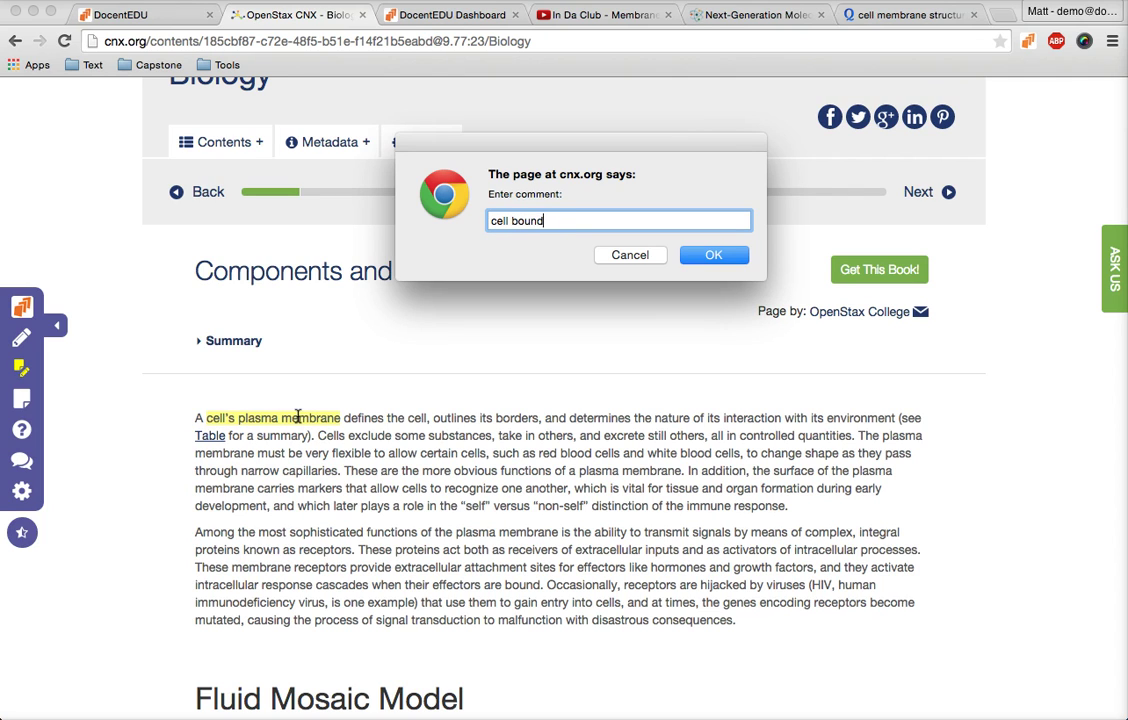
{"action": "key", "text": "Return"}
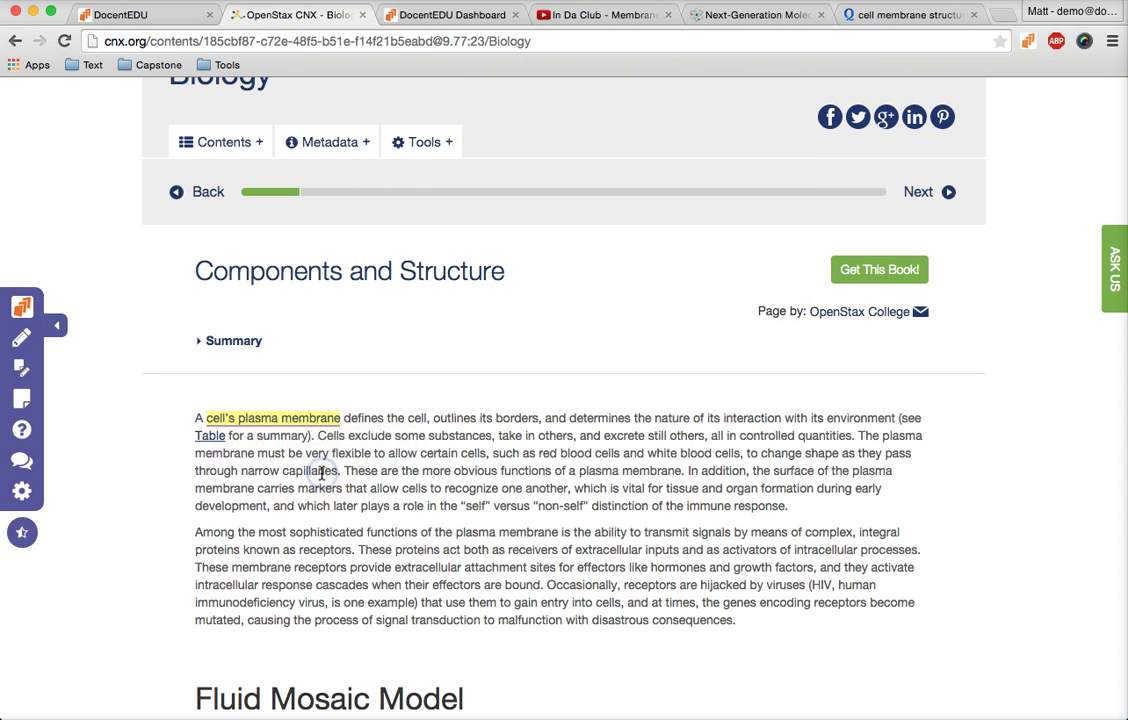
- Insert a sticky note reading "add your own notes here!" between the first and second paragraphs
{"action": "scroll", "coordinate": [345, 519], "scroll_direction": "down", "scroll_amount": 5}
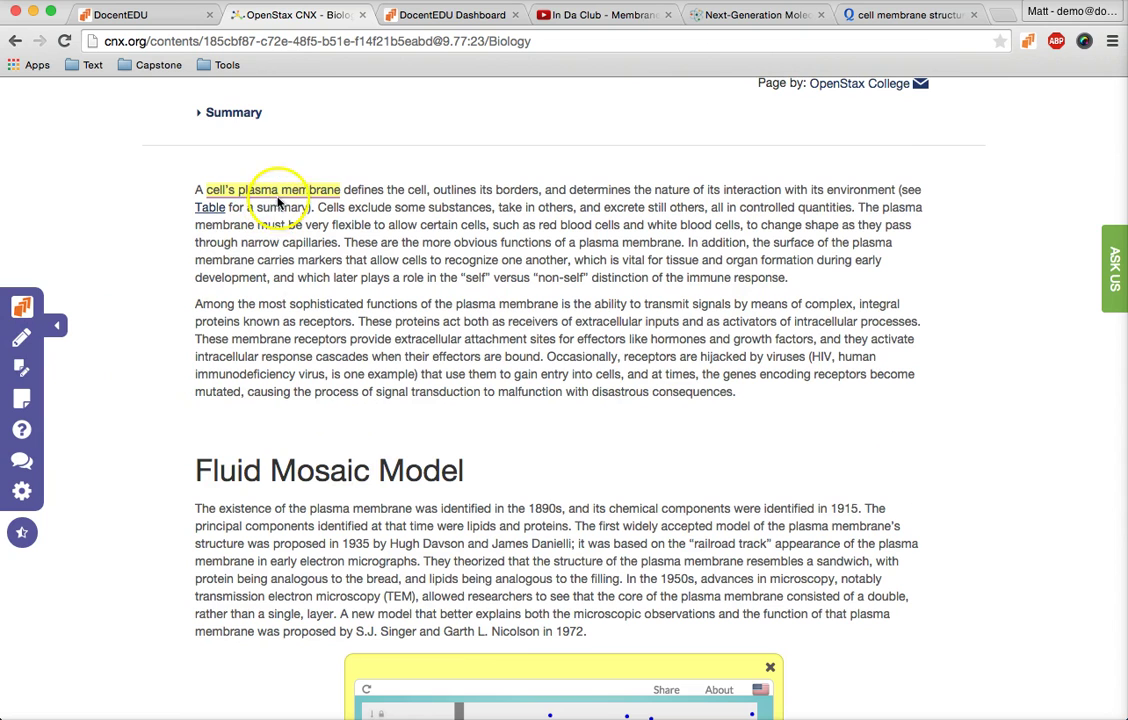
{"action": "left_click", "coordinate": [23, 399]}
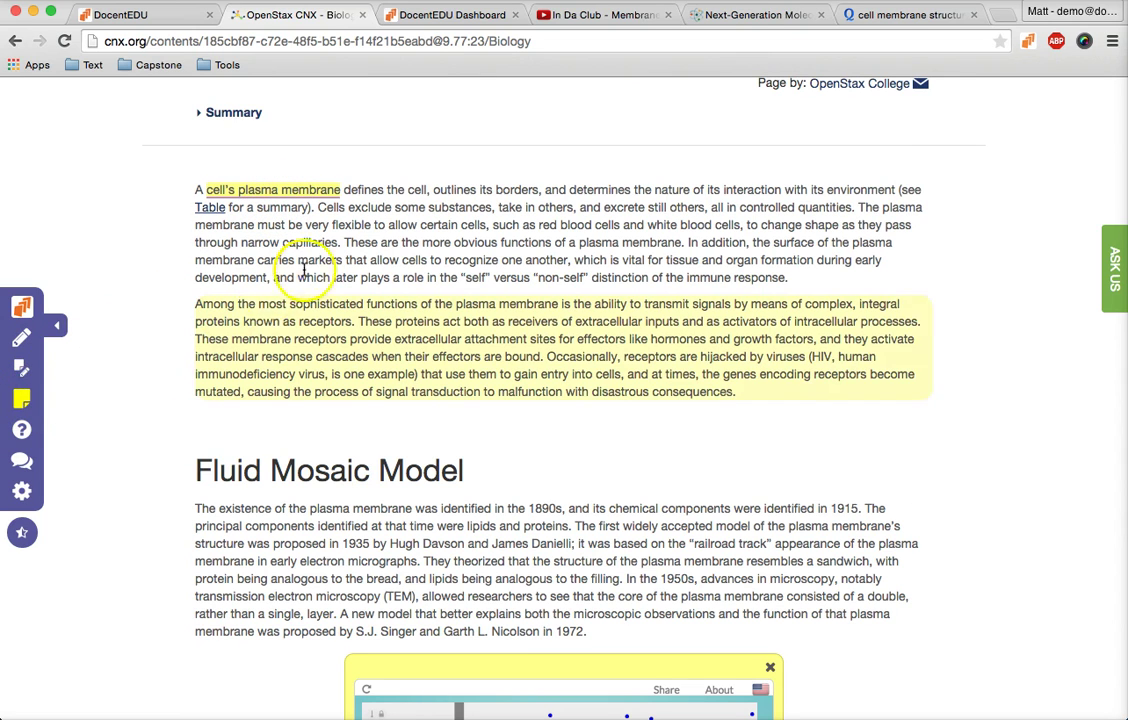
{"action": "left_click", "coordinate": [392, 248]}
{"action": "left_click", "coordinate": [461, 322]}
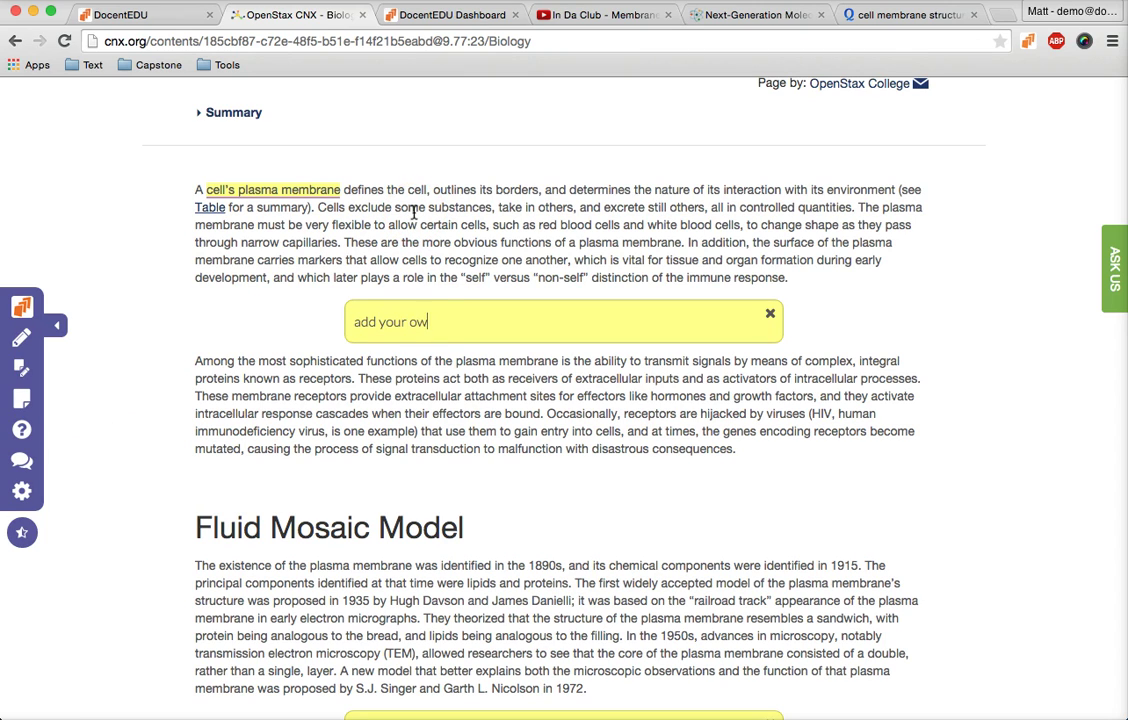
{"action": "left_click", "coordinate": [411, 155]}
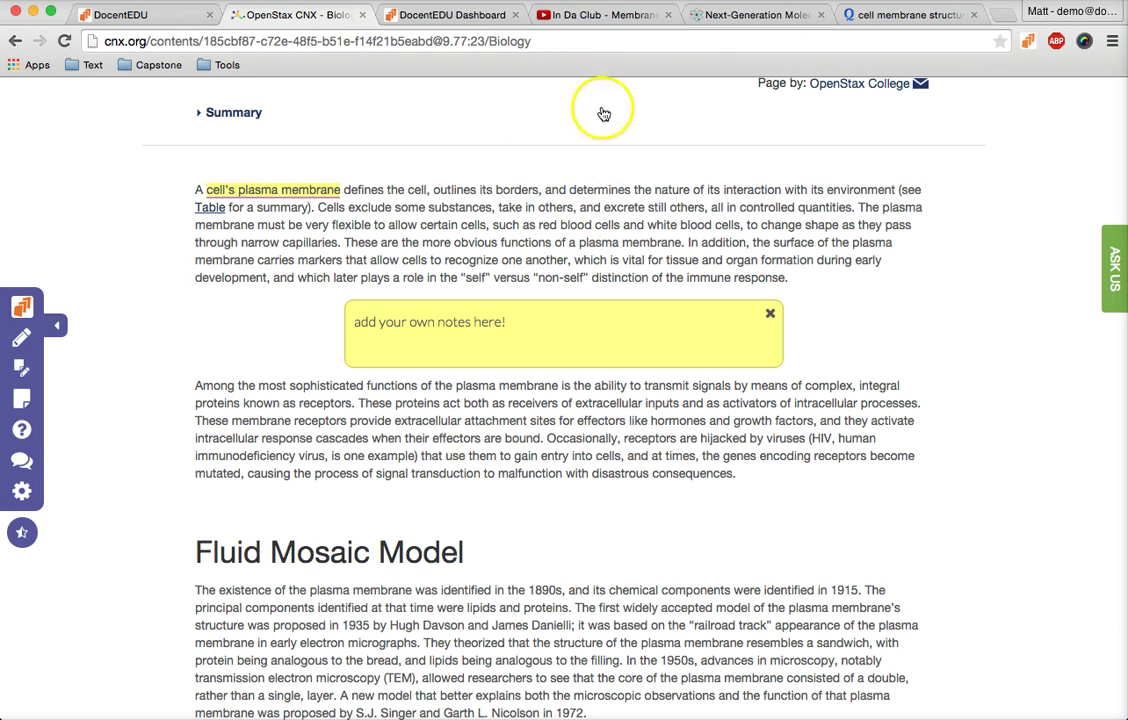
- Embed the YouTube video "In Da Club - Membranes & Transport: Crash Course Biology #5" in the sticky note using its link
{"action": "left_click", "coordinate": [556, 20]}
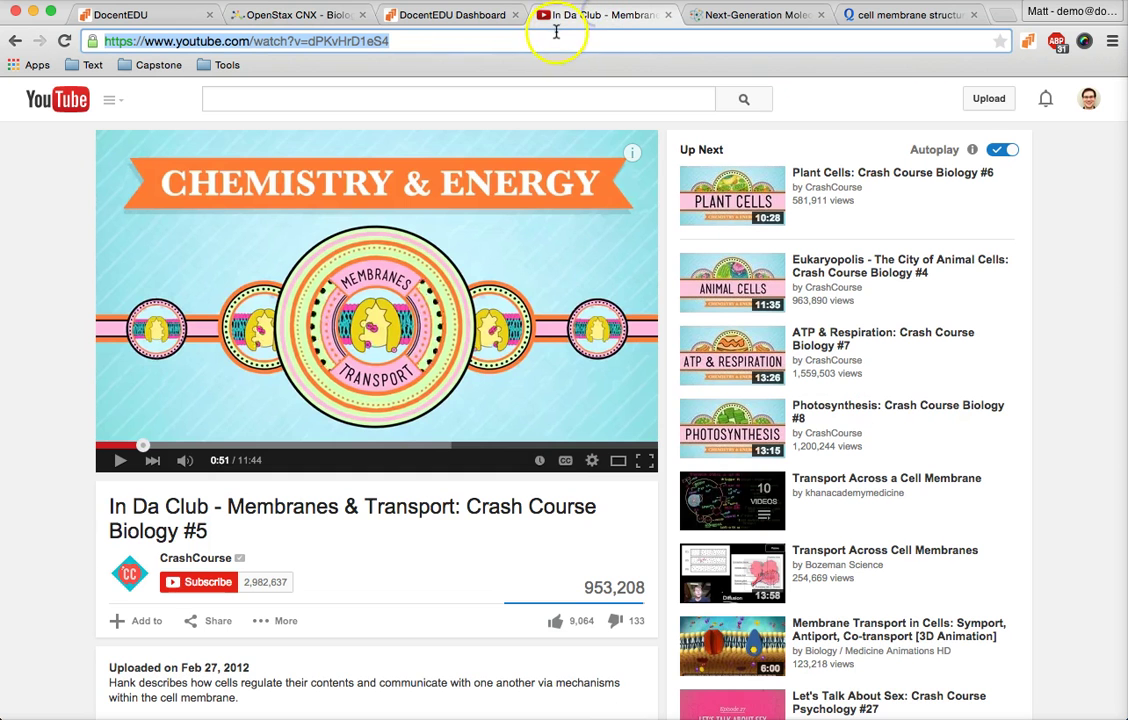
{"action": "left_click", "coordinate": [315, 15]}
{"action": "left_click", "coordinate": [397, 176]}
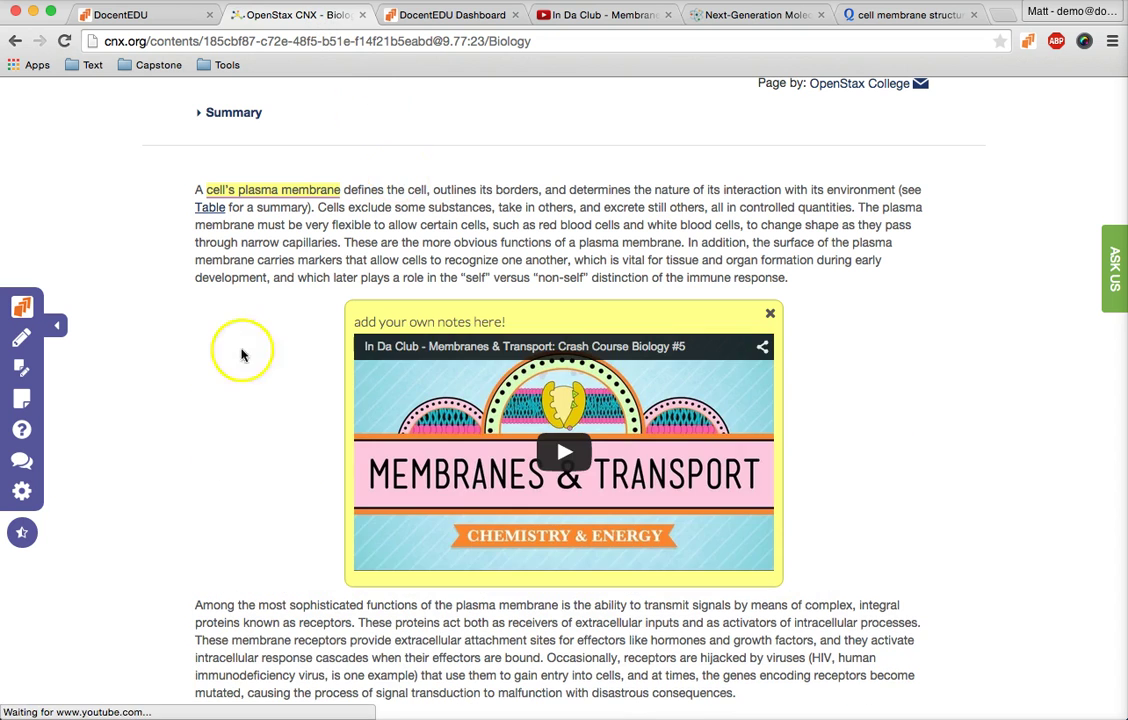
- Look through the simulation and other resources embedded further down the Biology page
{"action": "scroll", "coordinate": [234, 400], "scroll_direction": "down", "scroll_amount": 4}
{"action": "scroll", "coordinate": [235, 432], "scroll_direction": "down", "scroll_amount": 12}
{"action": "left_click", "coordinate": [581, 570]}
{"action": "scroll", "coordinate": [715, 572], "scroll_direction": "down", "scroll_amount": 11}
{"action": "left_click", "coordinate": [720, 476]}
{"action": "left_click", "coordinate": [720, 476]}
{"action": "left_click", "coordinate": [720, 476]}
- View the Resources page of the DocentEDU site and the Help section of the dashboard
{"action": "left_click", "coordinate": [150, 14]}
{"action": "left_click", "coordinate": [916, 105]}
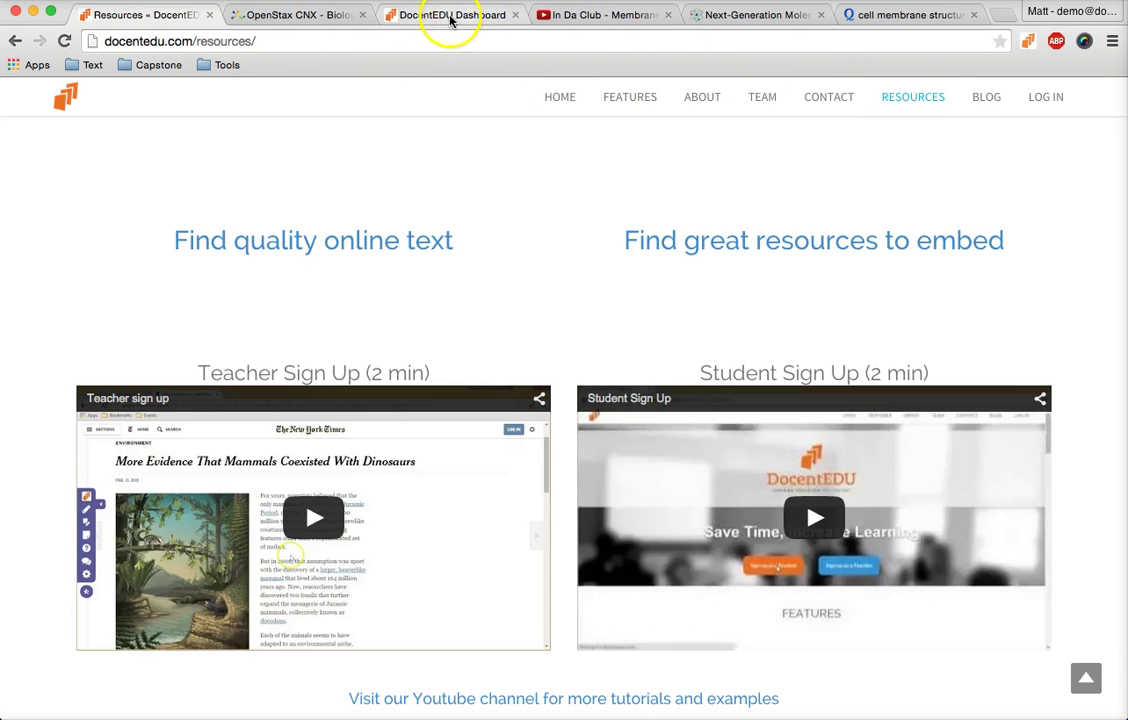
{"action": "left_click", "coordinate": [450, 18]}
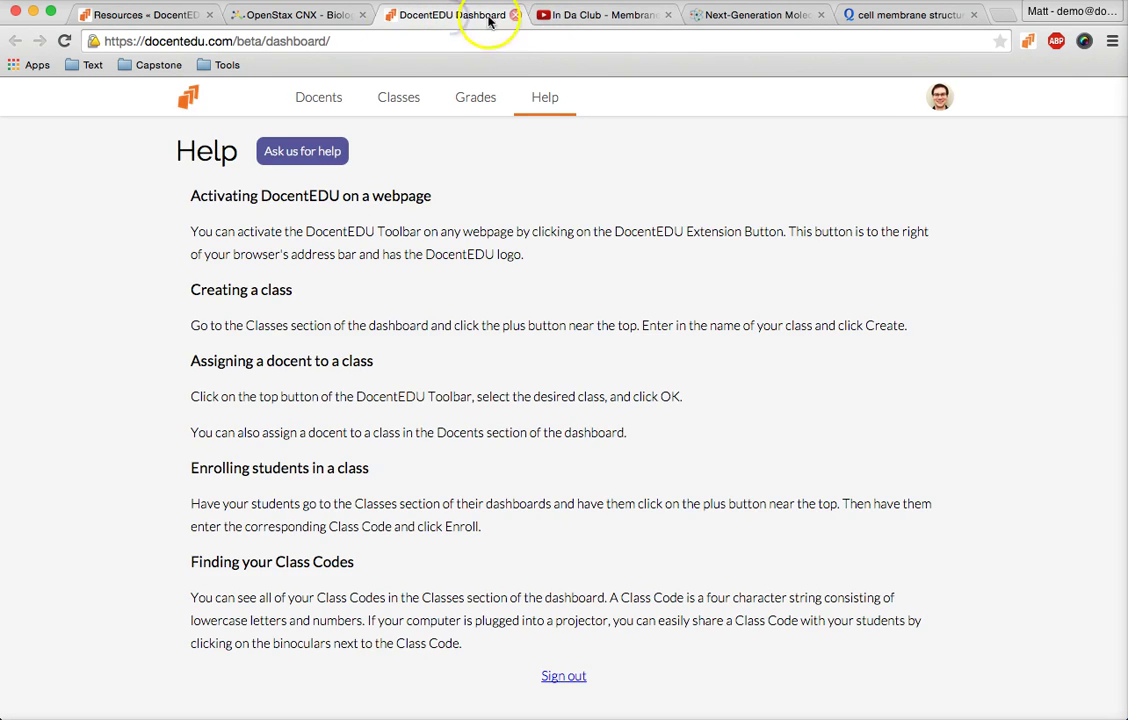
- Create the question "How do membranes work for protection?" on the Biology page, below the paragraph about the plasma membrane's principal components
{"action": "left_click", "coordinate": [297, 15]}
{"action": "left_click", "coordinate": [772, 162]}
{"action": "scroll", "coordinate": [260, 400], "scroll_direction": "down", "scroll_amount": 1}
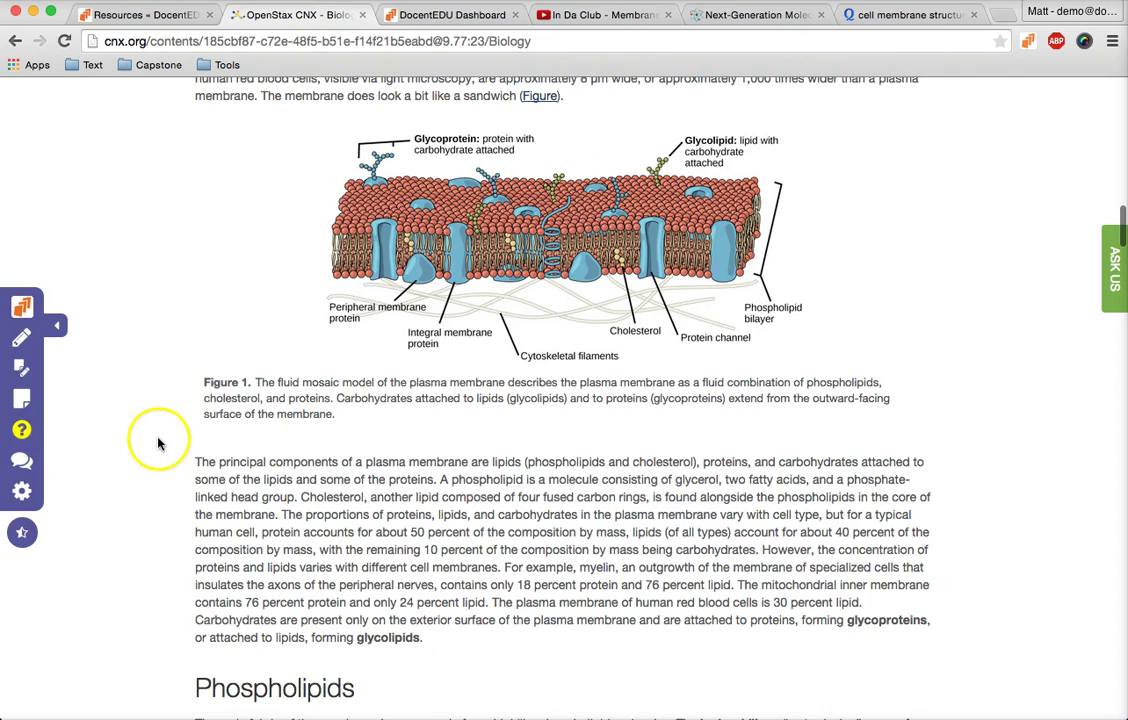
{"action": "scroll", "coordinate": [159, 441], "scroll_direction": "down", "scroll_amount": 2}
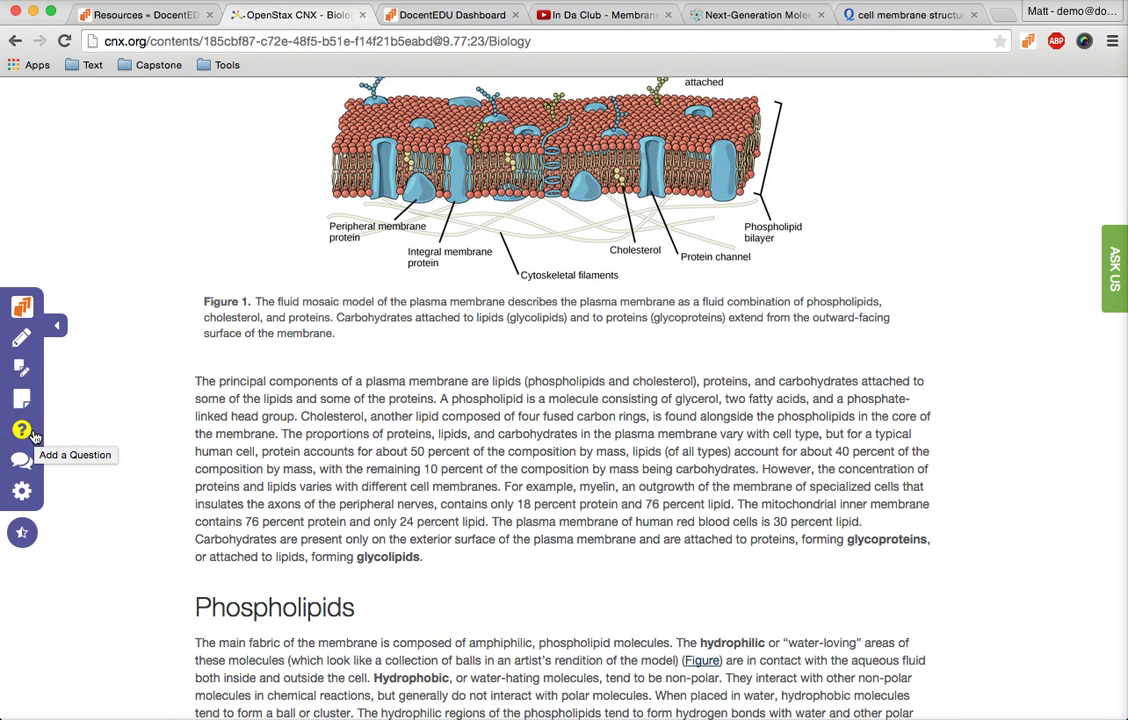
{"action": "left_click", "coordinate": [35, 435]}
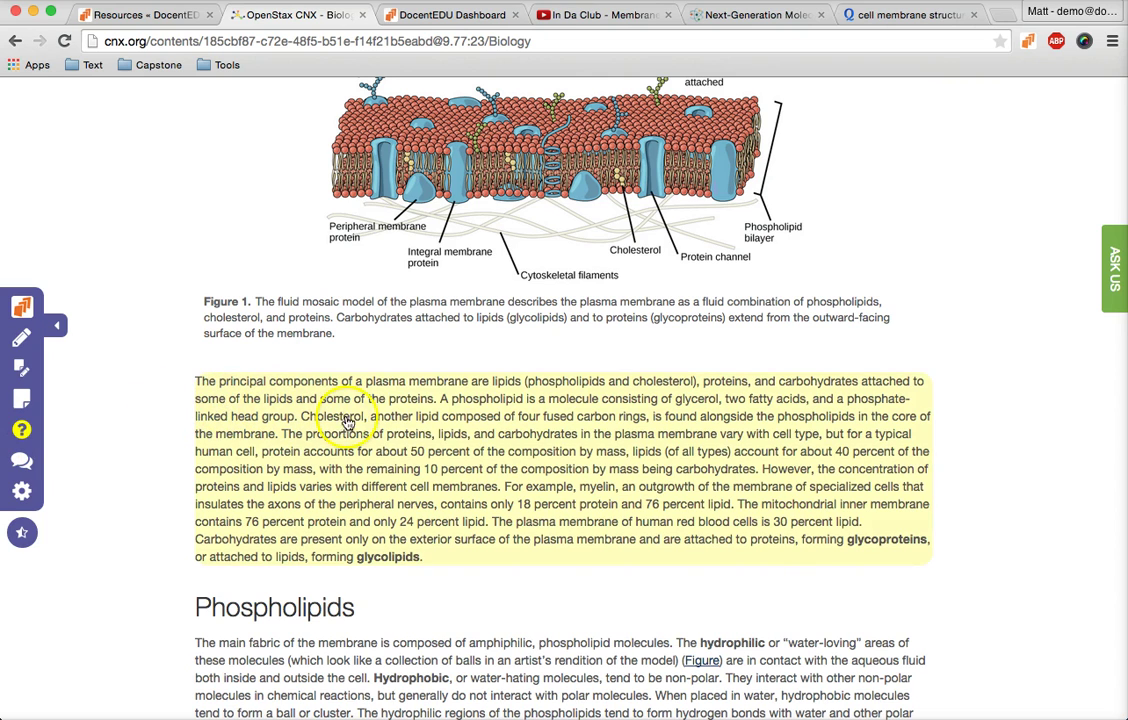
{"action": "left_click", "coordinate": [464, 422]}
{"action": "scroll", "coordinate": [455, 380], "scroll_direction": "down", "scroll_amount": 7}
{"action": "left_click", "coordinate": [400, 345]}
{"action": "type", "text": "Ho"}
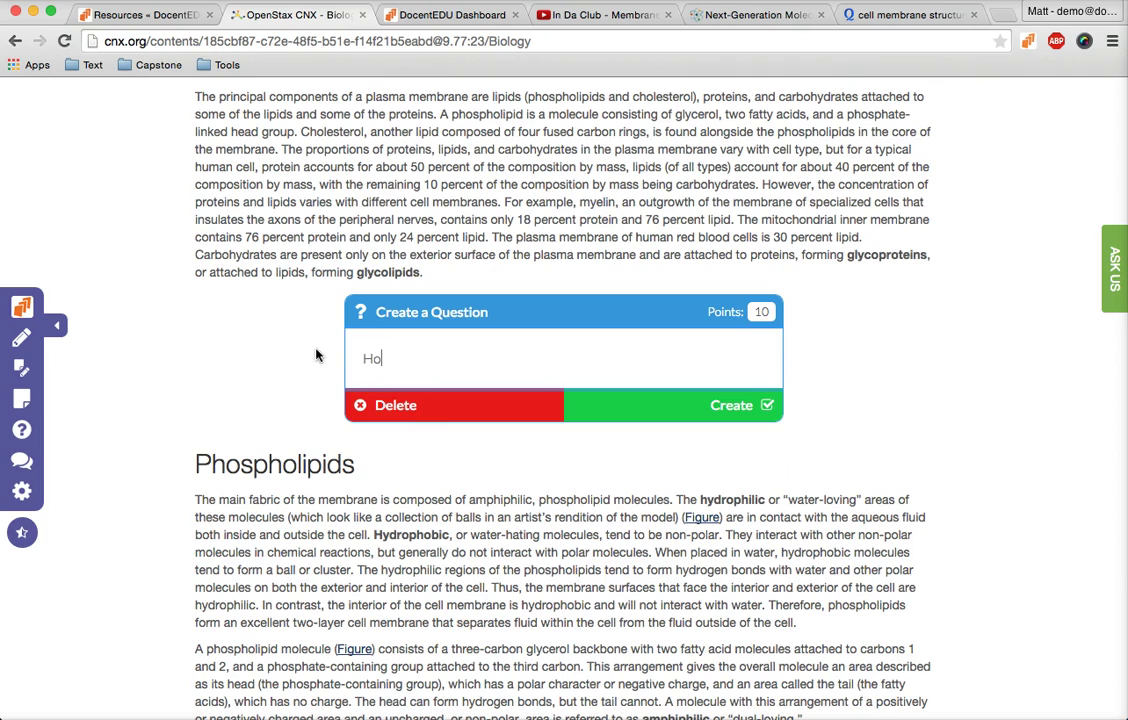
{"action": "type", "text": "w do membranes work for protection"}
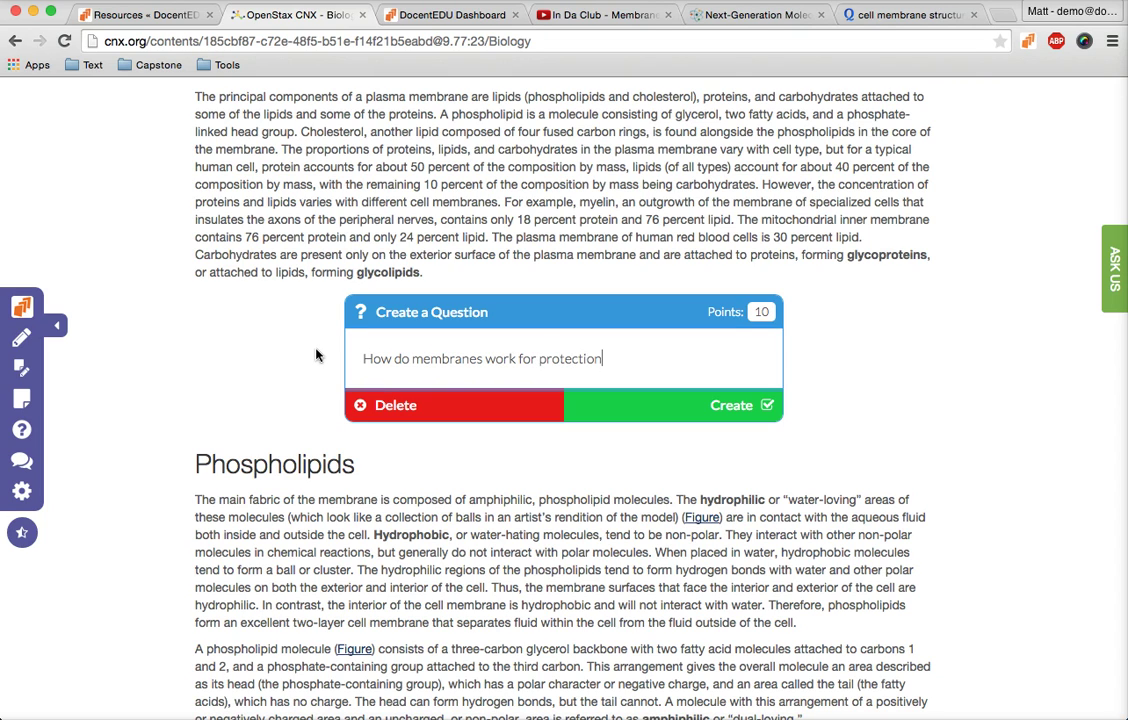
{"action": "left_click", "coordinate": [628, 400]}
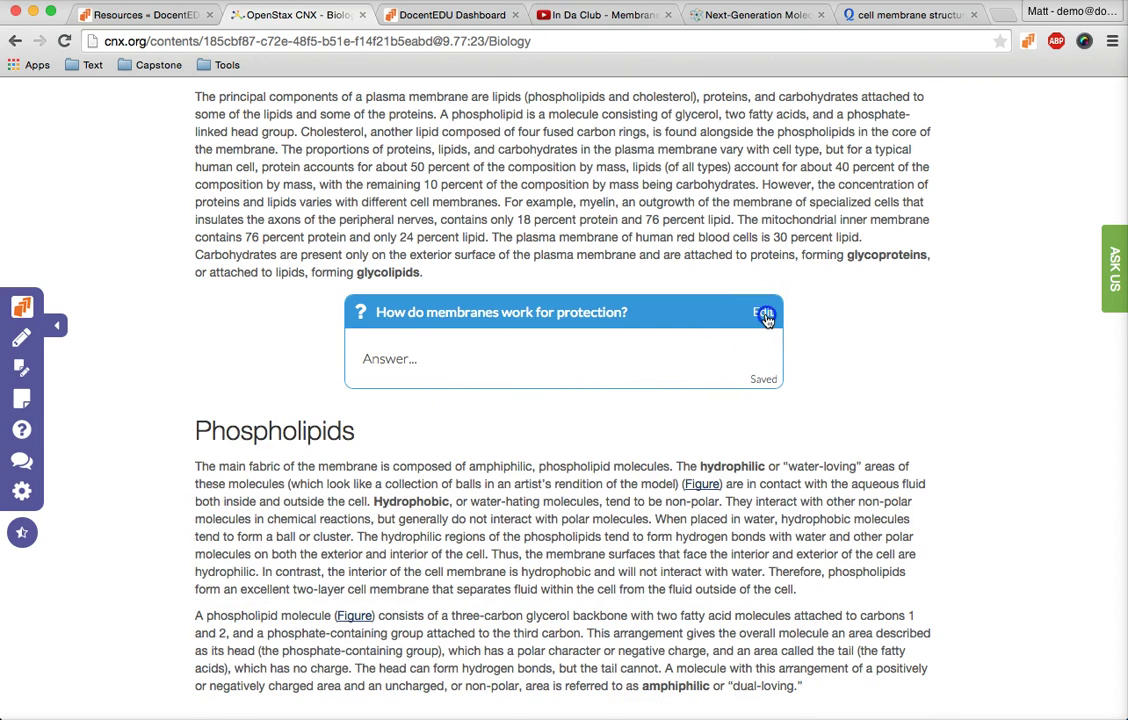
- Edit the membrane protection question and delete it from the page
{"action": "left_click", "coordinate": [763, 312]}
{"action": "left_click", "coordinate": [463, 407]}
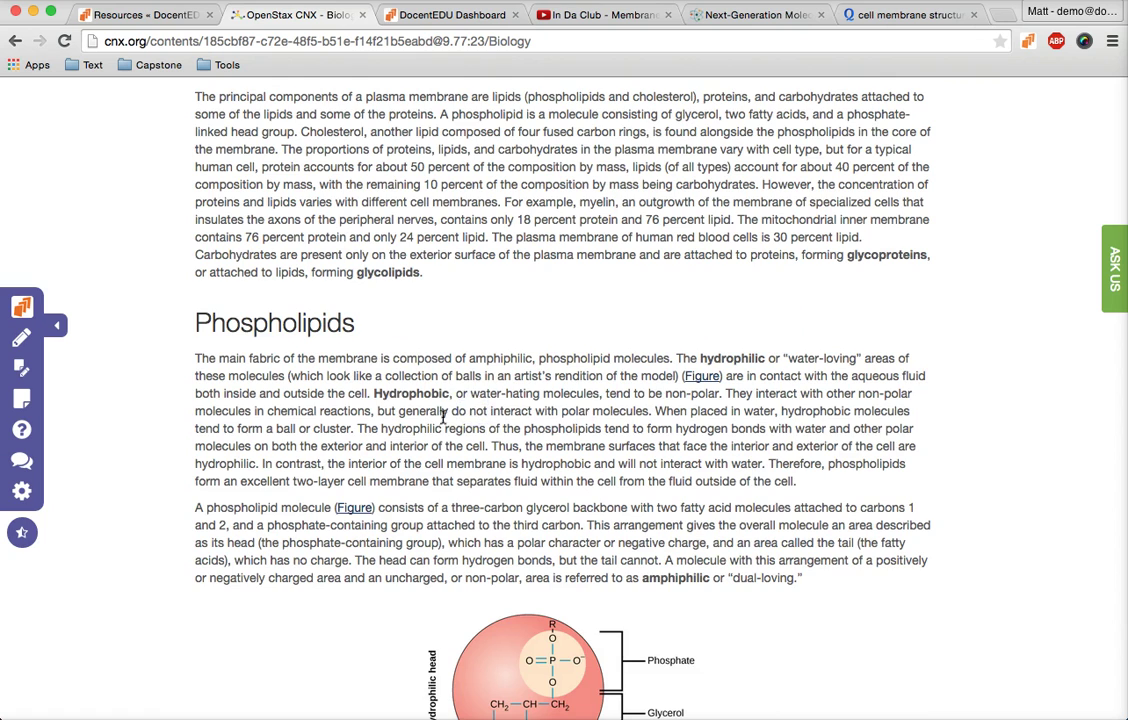
- Create the discussion "How do you think viruses enter cells?" below the first Phospholipids paragraph and post the response "I think passive diffusion"
{"action": "scroll", "coordinate": [443, 418], "scroll_direction": "down", "scroll_amount": 3}
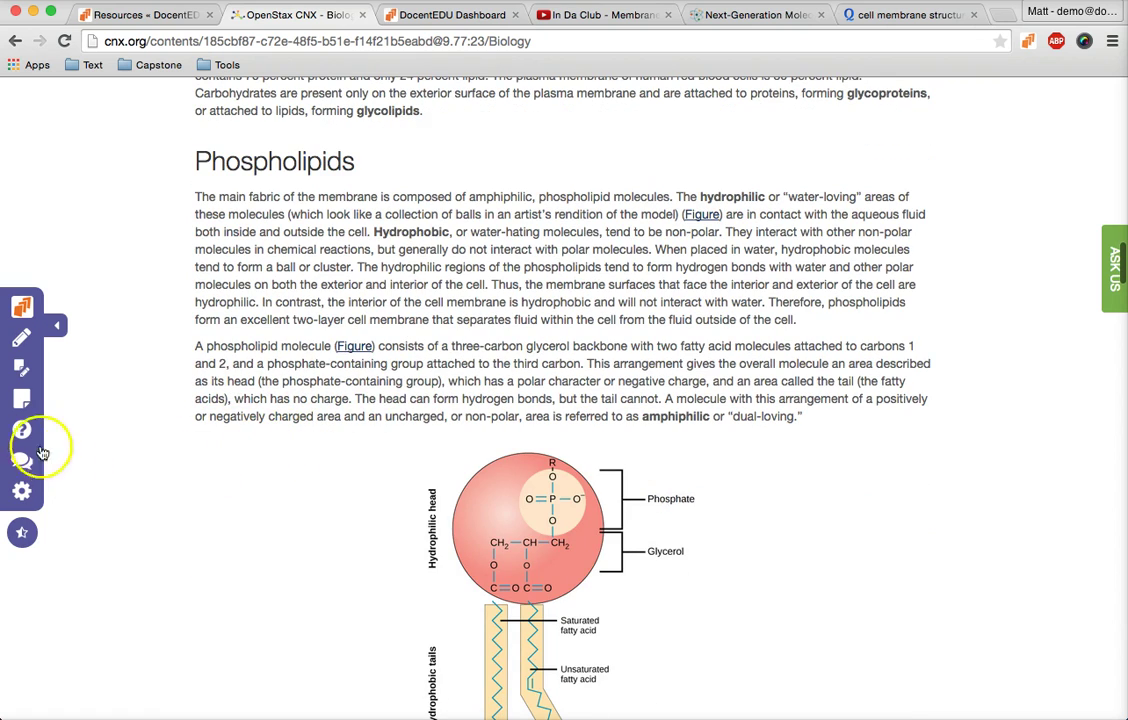
{"action": "left_click", "coordinate": [290, 290]}
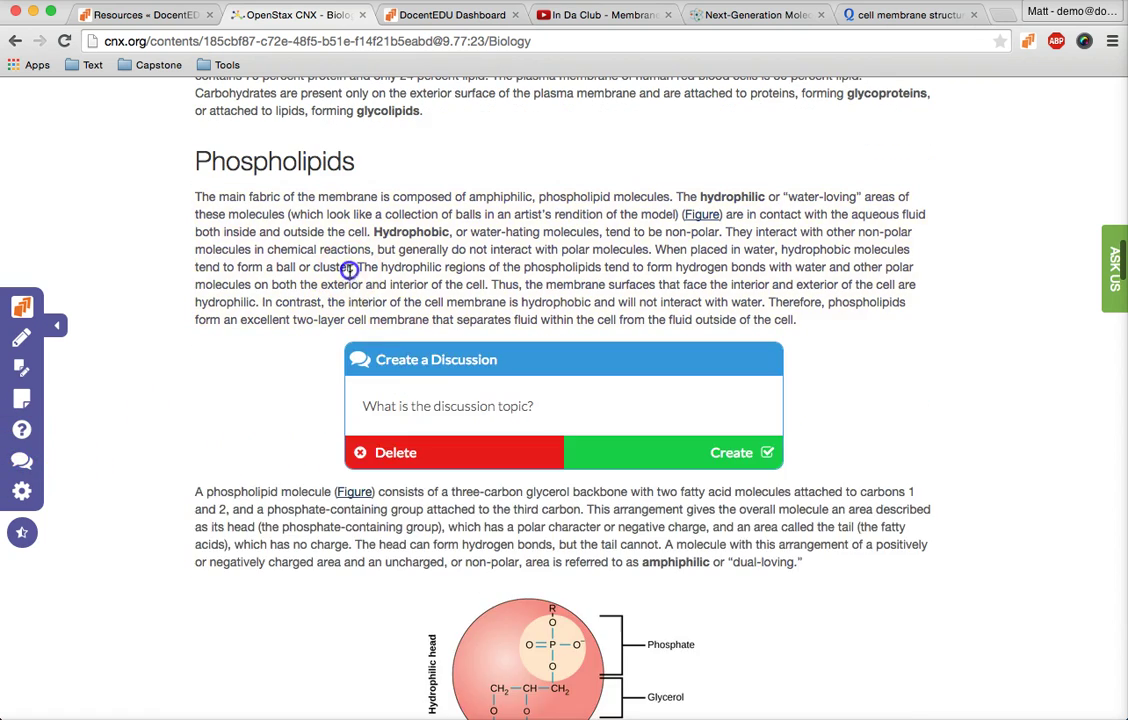
{"action": "left_click", "coordinate": [373, 405]}
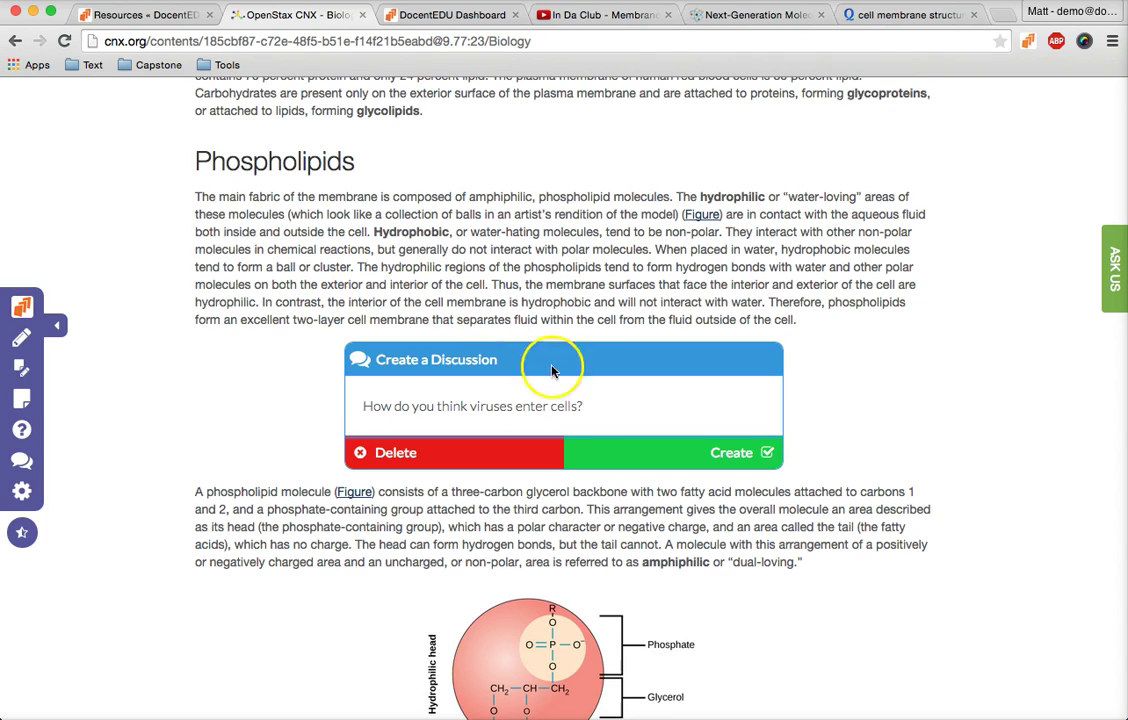
{"action": "key", "text": "Return"}
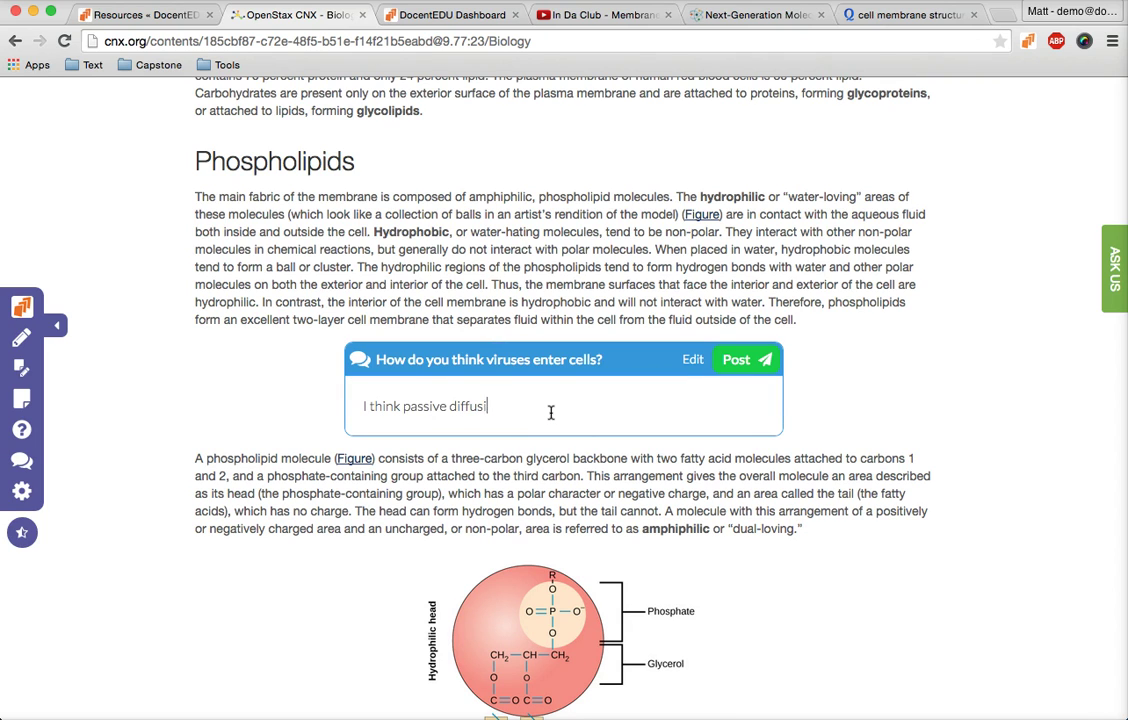
{"action": "left_click", "coordinate": [744, 369]}
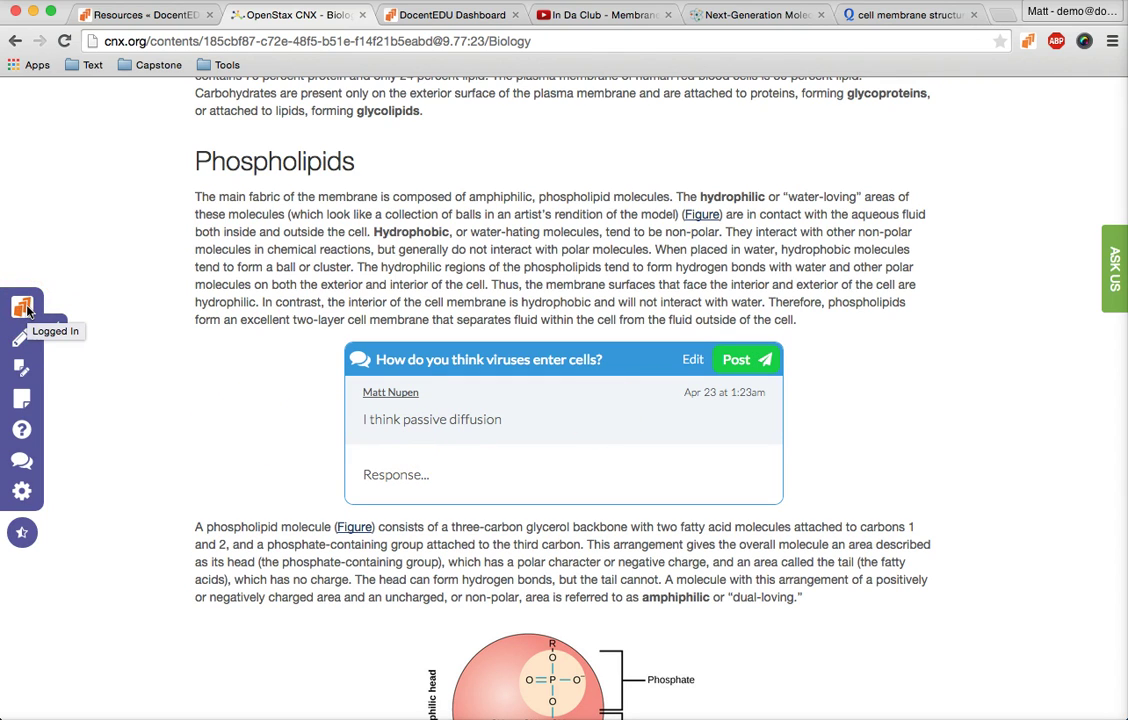
- Assign the annotated lesson to the Biology class
{"action": "left_click", "coordinate": [23, 308]}
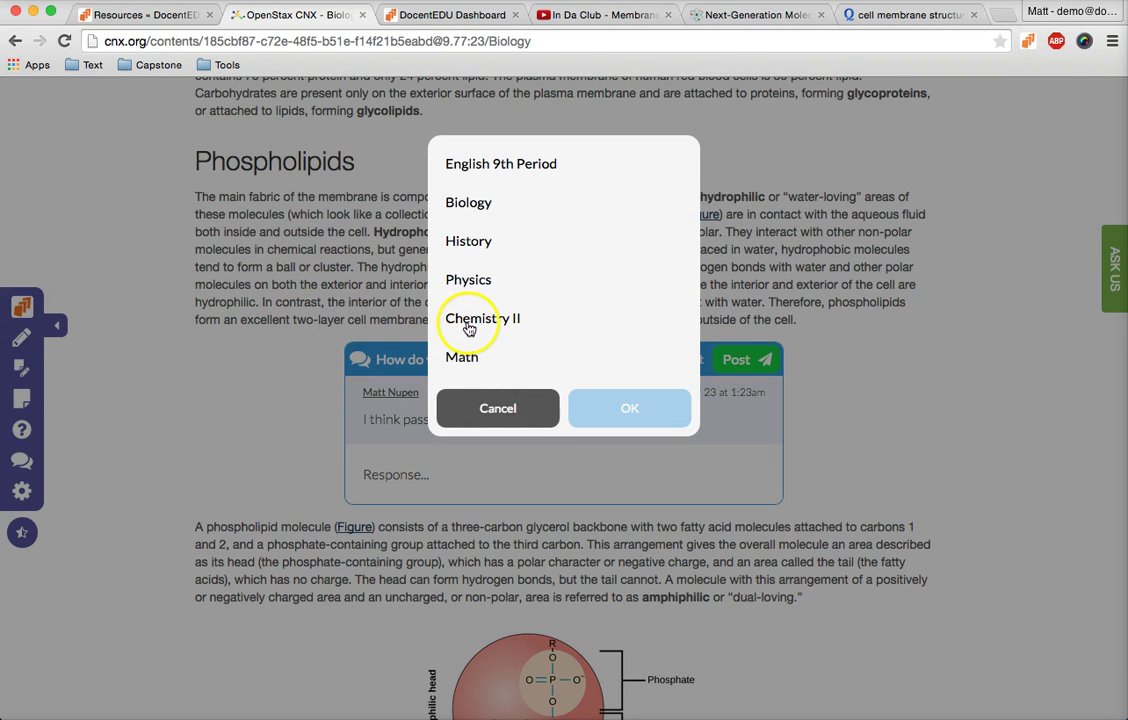
{"action": "left_click", "coordinate": [476, 204]}
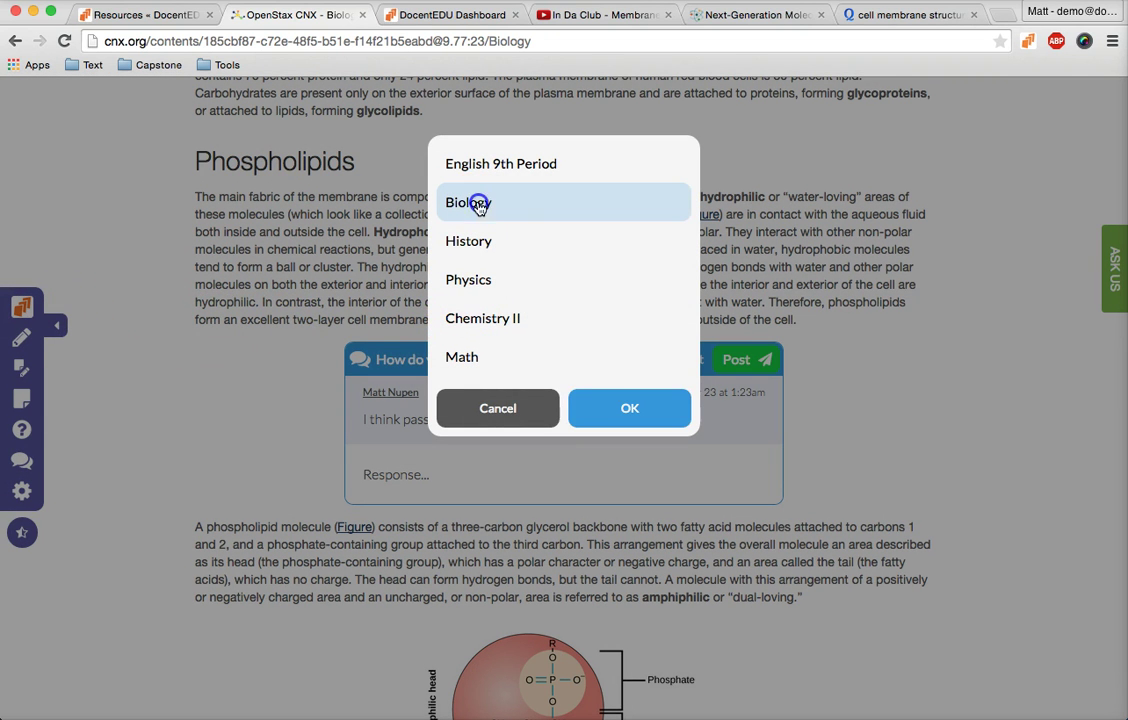
{"action": "left_click", "coordinate": [595, 408]}
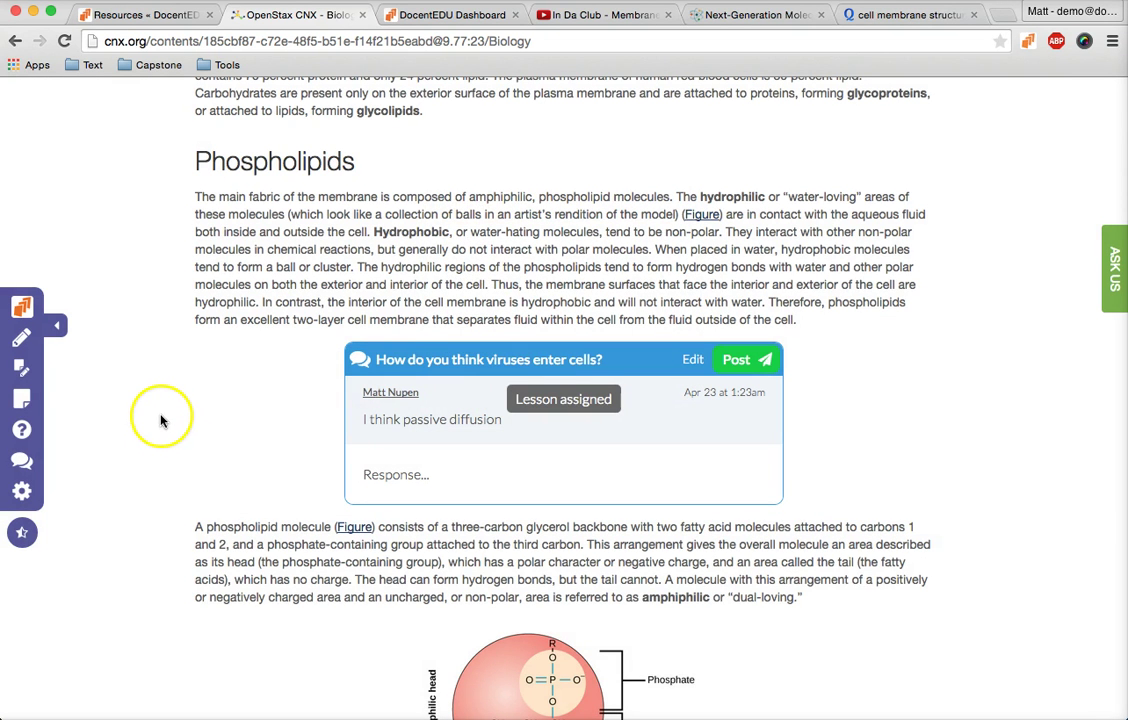
- Submit DocentEDU feedback reading "how do I? I think you should..."
{"action": "left_click", "coordinate": [31, 540]}
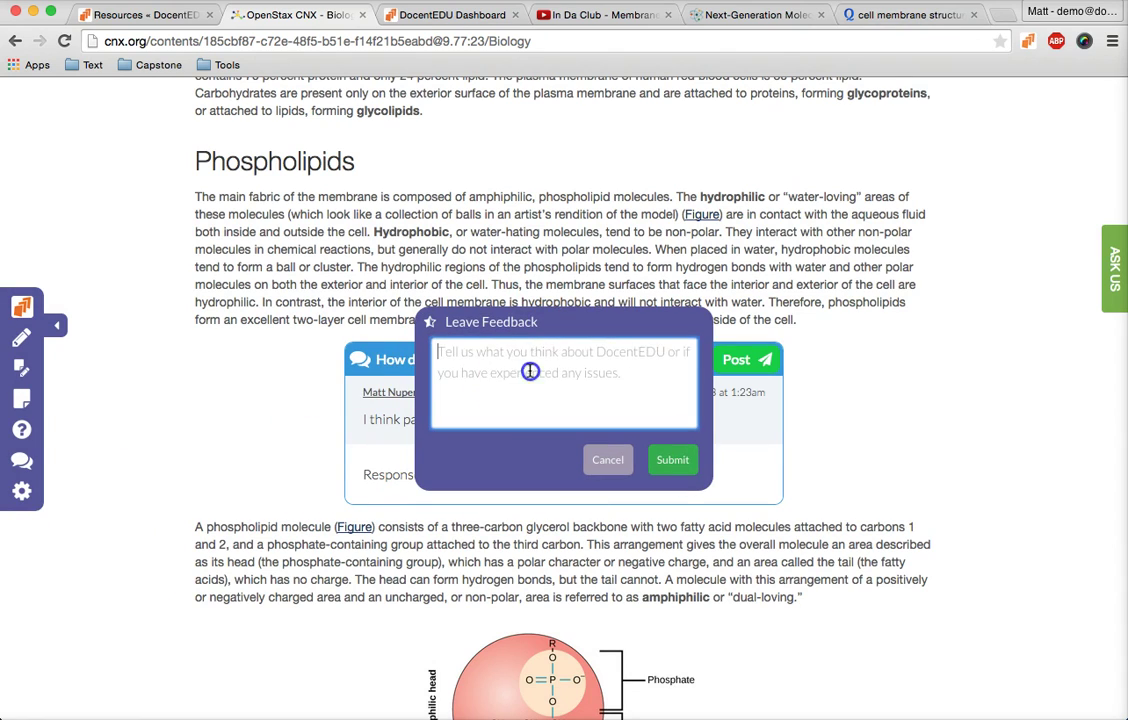
{"action": "type", "text": "how do I?  I think you should..."}
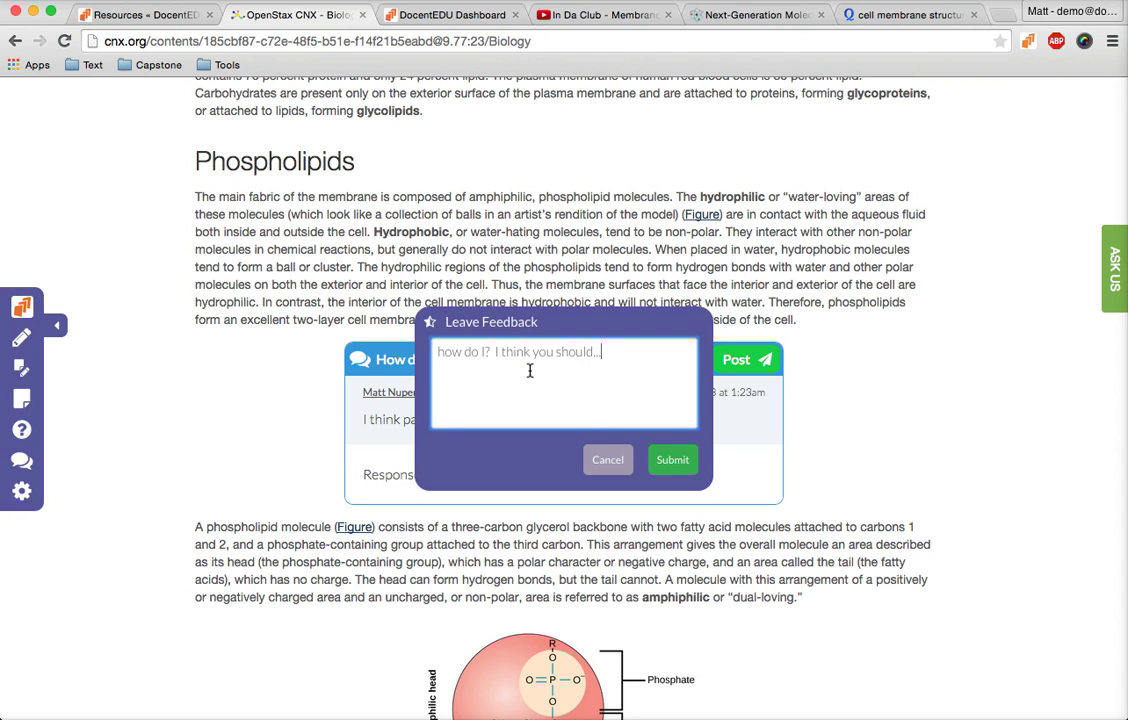
{"action": "left_click", "coordinate": [669, 462]}
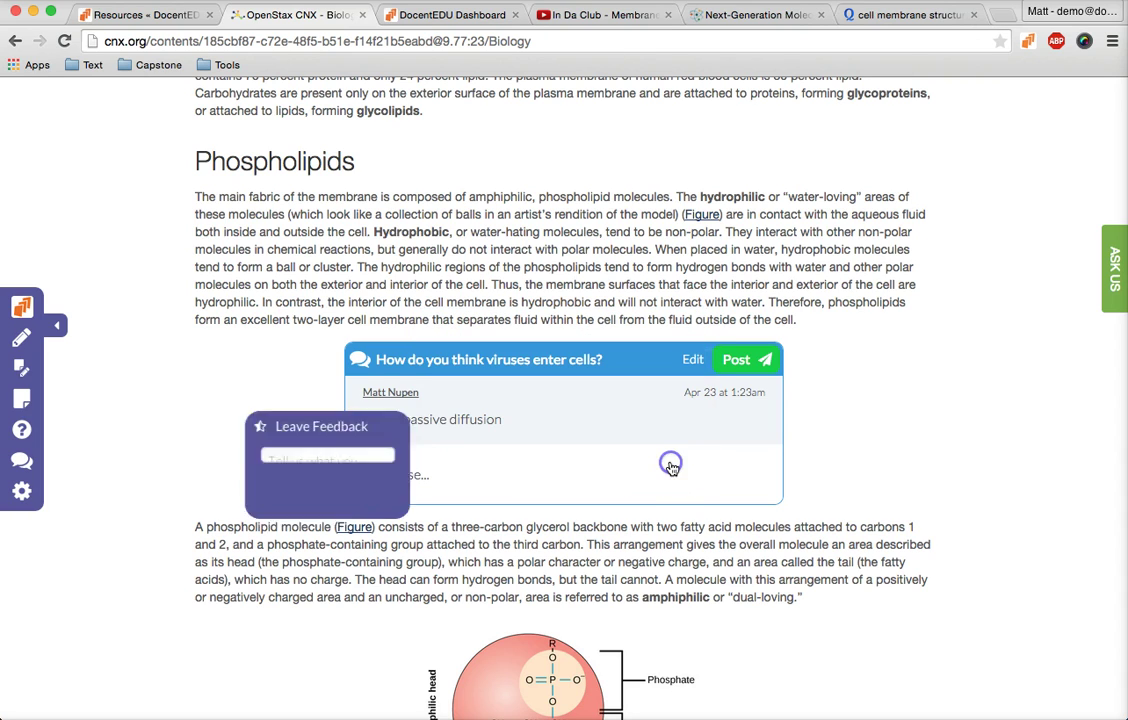
{"action": "left_click", "coordinate": [630, 455]}
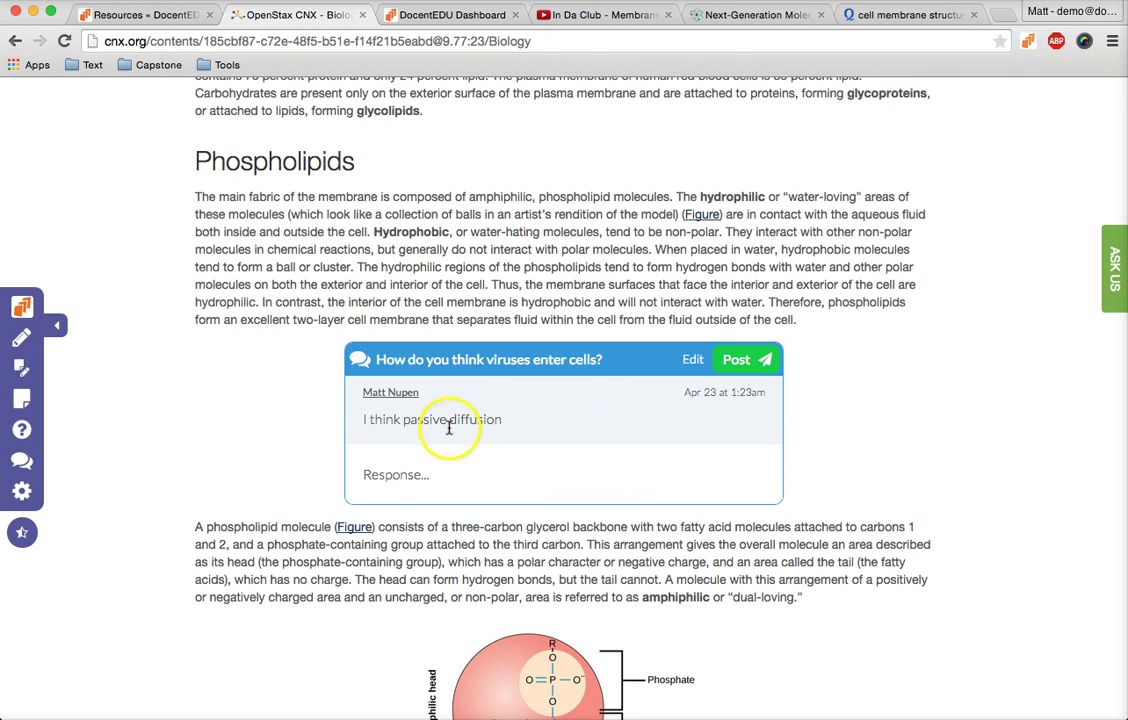
- Open the DocentEDU dashboard and view the class assignment options for the NPR article on precise health care, without assigning it
{"action": "left_click", "coordinate": [26, 495]}
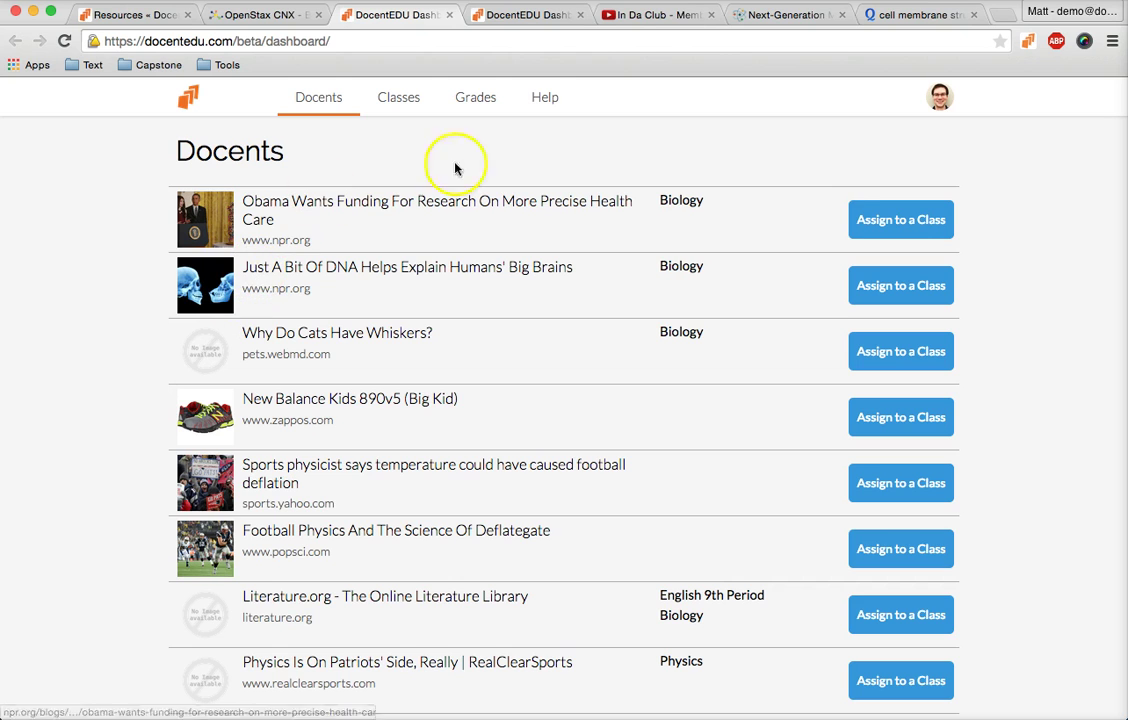
{"action": "left_click", "coordinate": [876, 219]}
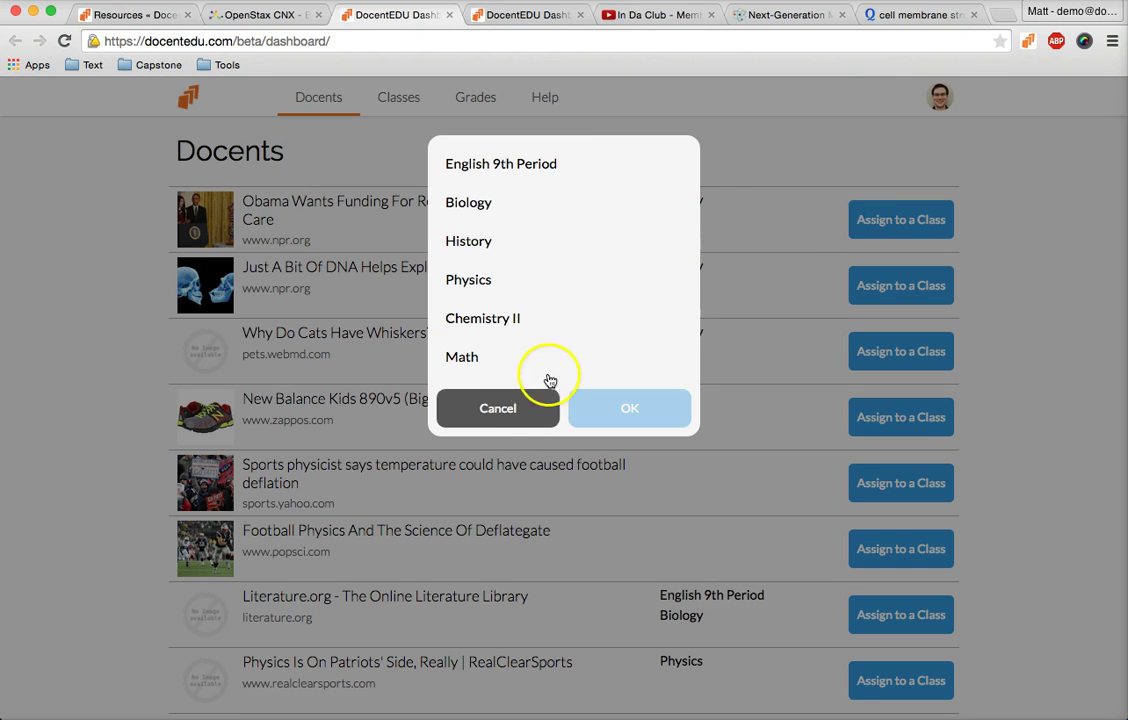
{"action": "left_click", "coordinate": [527, 404]}
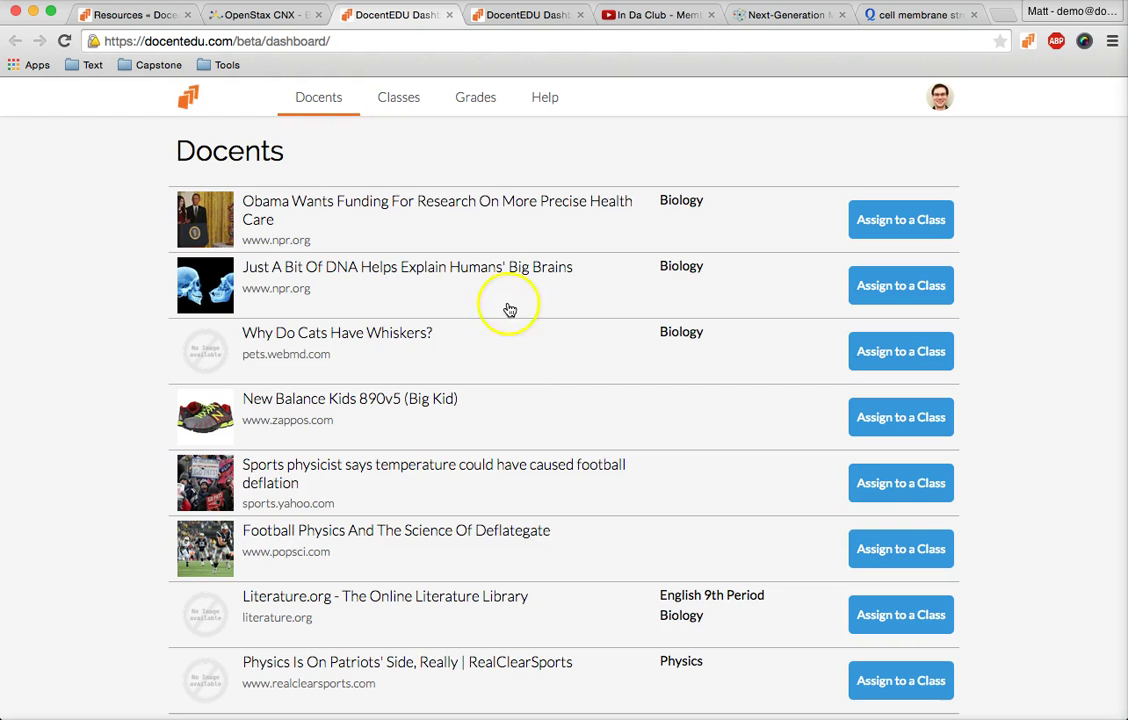
- Create a new class named Science in the dashboard's Classes section
{"action": "left_click", "coordinate": [405, 100]}
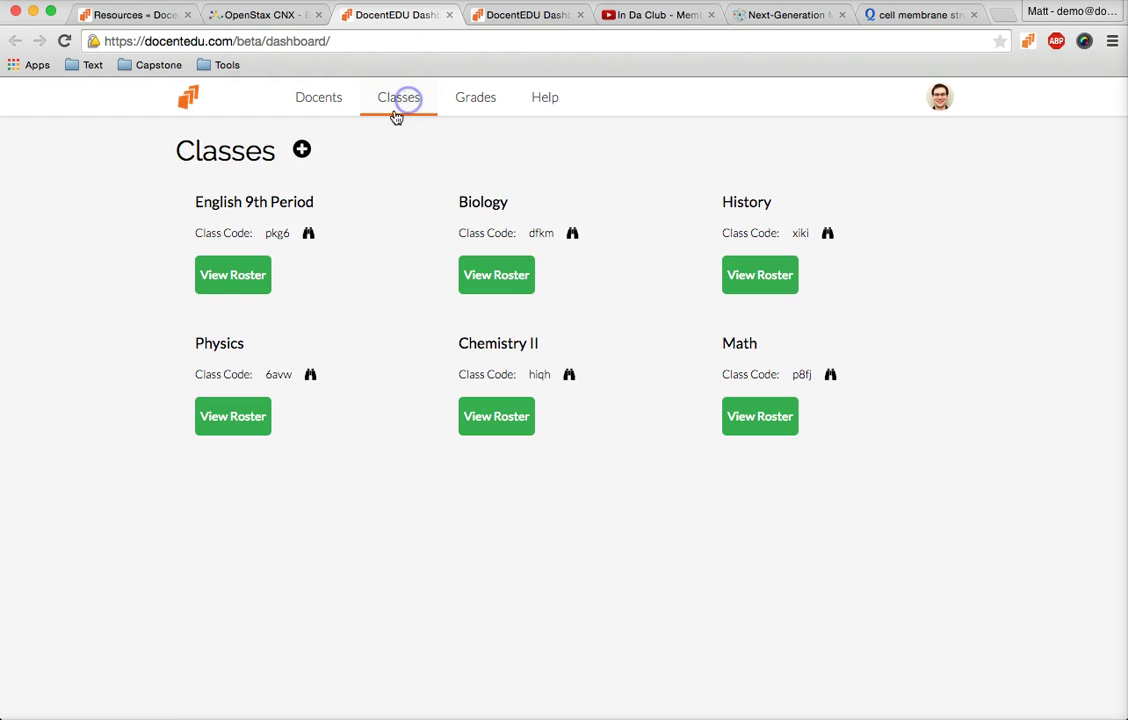
{"action": "left_click", "coordinate": [304, 152]}
{"action": "left_click", "coordinate": [544, 301]}
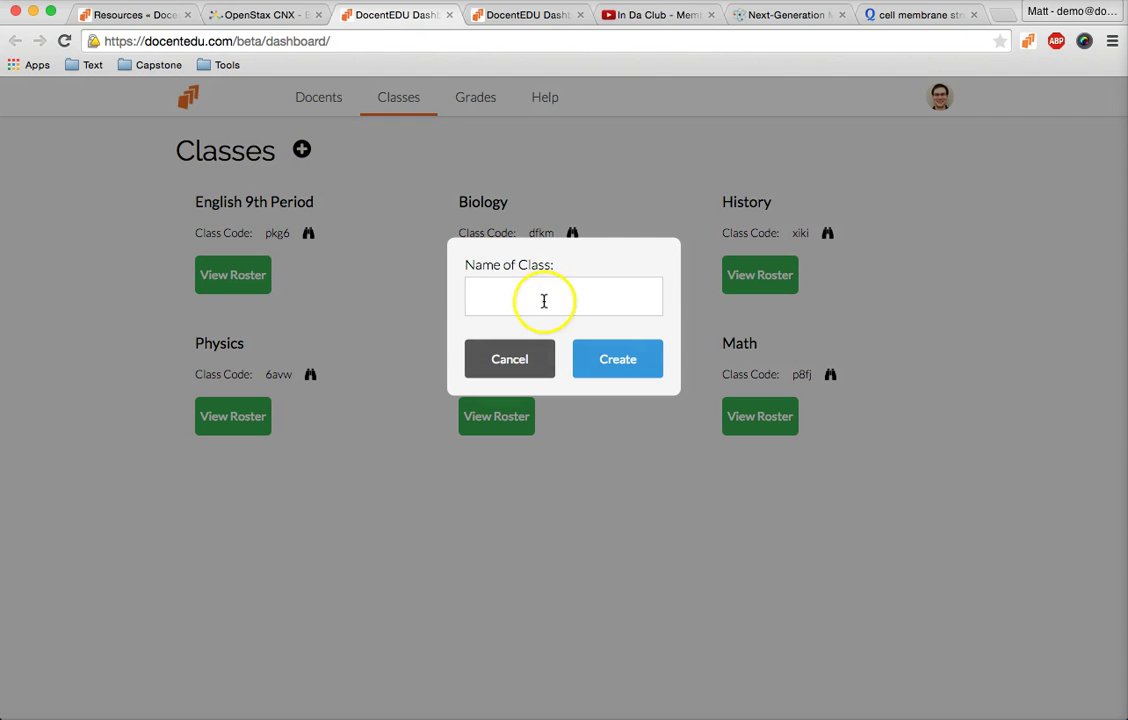
{"action": "left_click", "coordinate": [624, 364]}
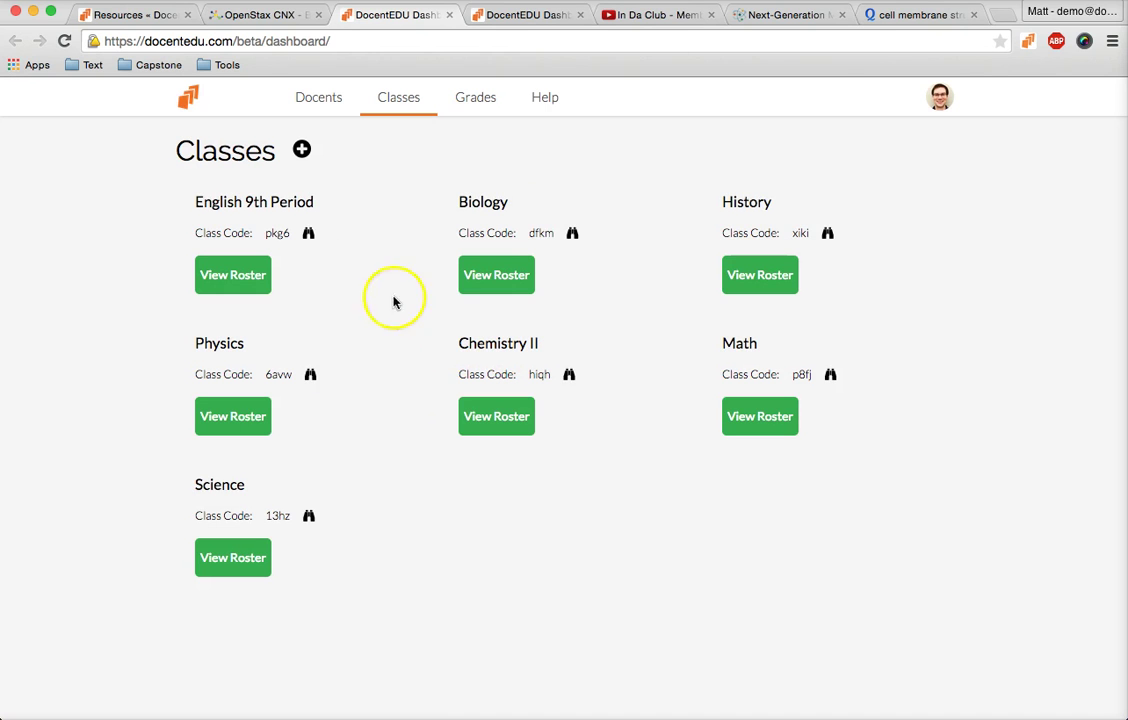
- Rename the Biology class to Biology II
{"action": "left_click", "coordinate": [482, 203]}
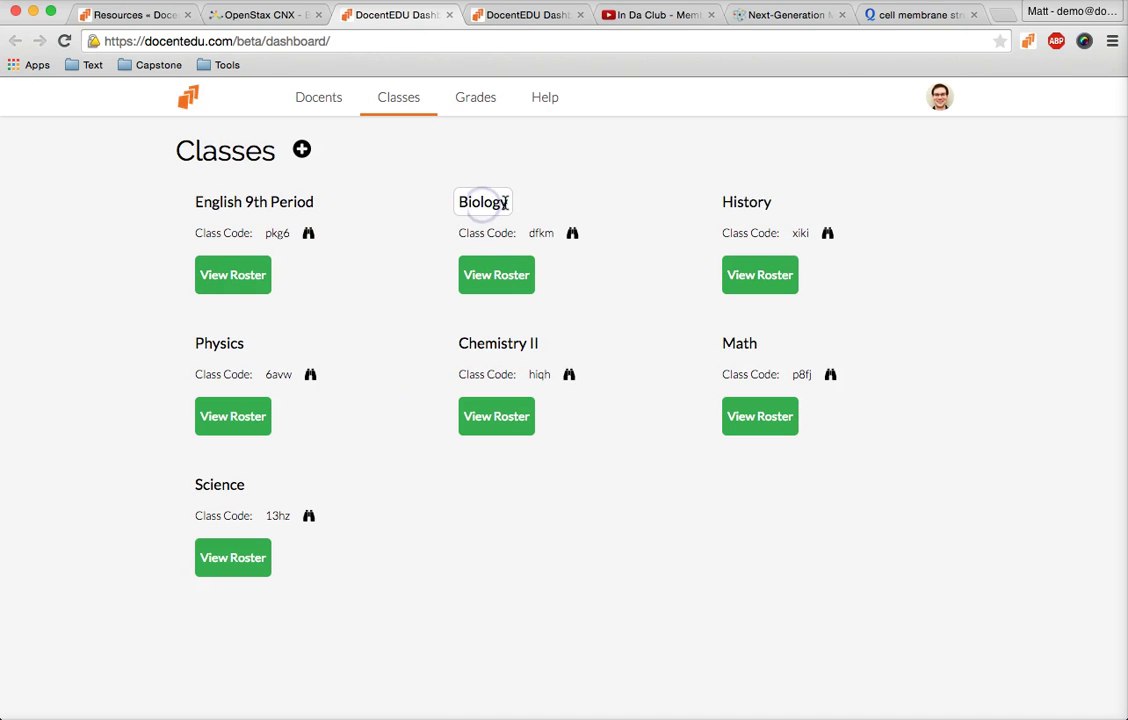
{"action": "type", "text": "II"}
{"action": "left_click", "coordinate": [530, 206]}
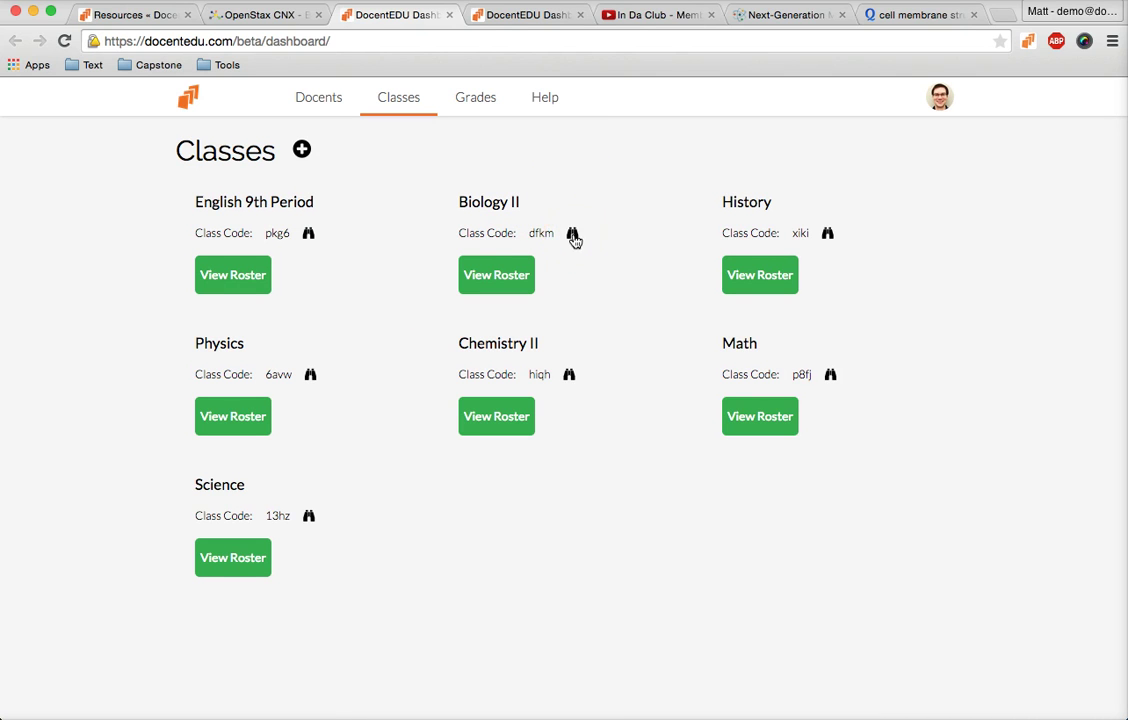
- Display the Biology II class code enlarged, close it and return to the annotated OpenStax page
{"action": "left_click", "coordinate": [573, 234]}
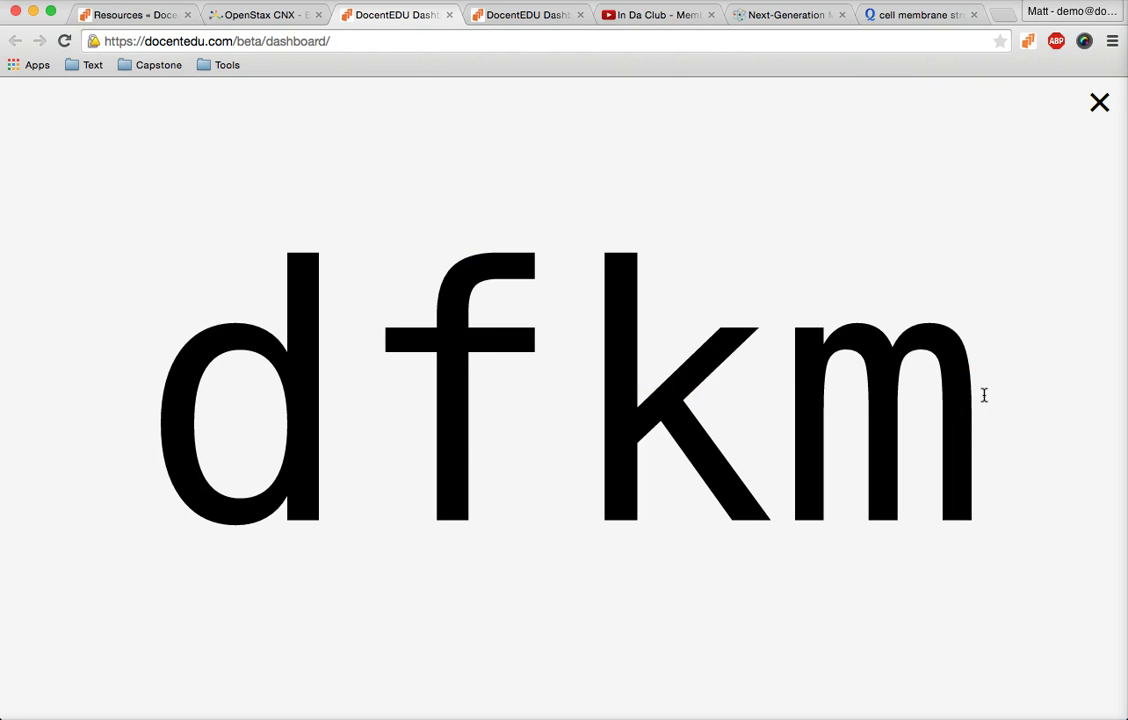
{"action": "left_click", "coordinate": [1098, 106]}
{"action": "left_click", "coordinate": [280, 16]}
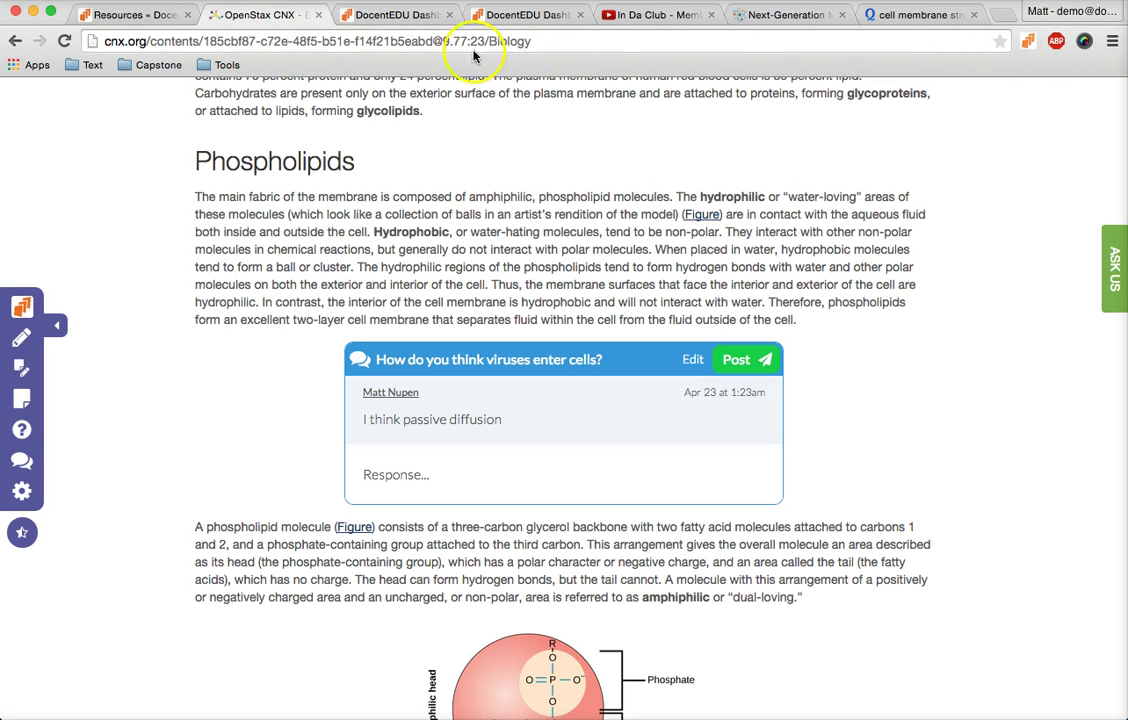
- View the dashboard grades for English 9th Period and the Literature.org docent, filtered to all questions and all students
{"action": "left_click", "coordinate": [400, 17]}
{"action": "left_click", "coordinate": [456, 97]}
{"action": "left_click", "coordinate": [347, 195]}
{"action": "left_click", "coordinate": [358, 210]}
{"action": "left_click", "coordinate": [349, 226]}
{"action": "left_click", "coordinate": [352, 238]}
{"action": "left_click", "coordinate": [350, 253]}
{"action": "left_click", "coordinate": [360, 248]}
{"action": "left_click", "coordinate": [357, 279]}
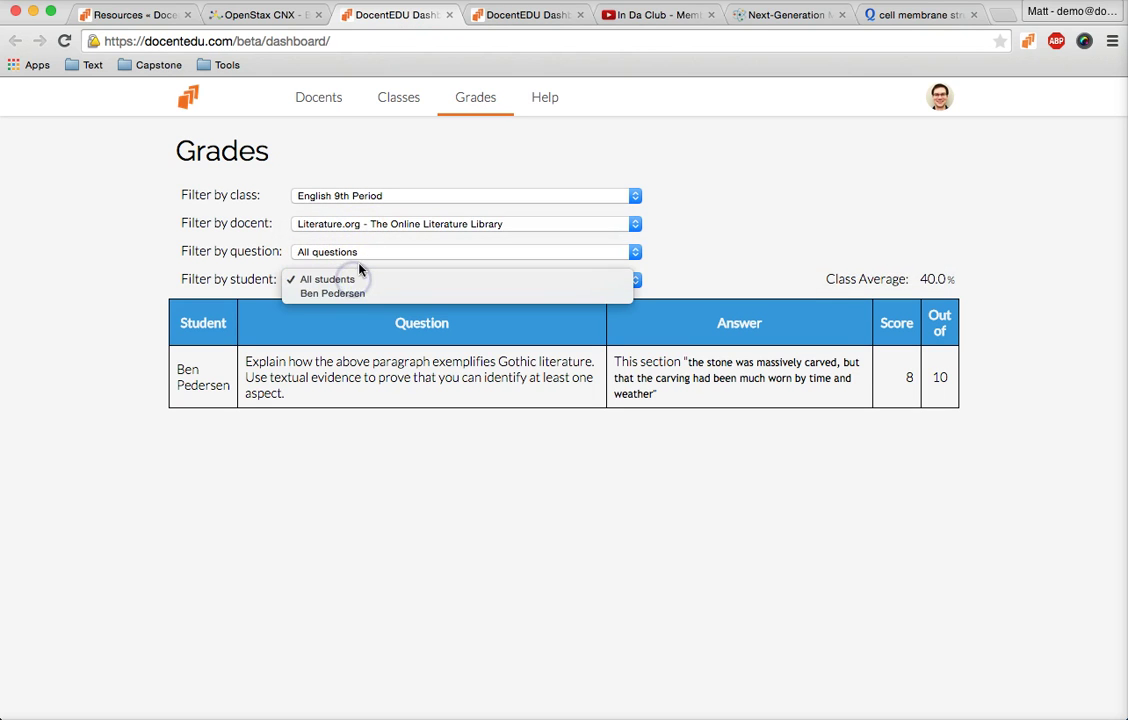
{"action": "left_click", "coordinate": [360, 267]}
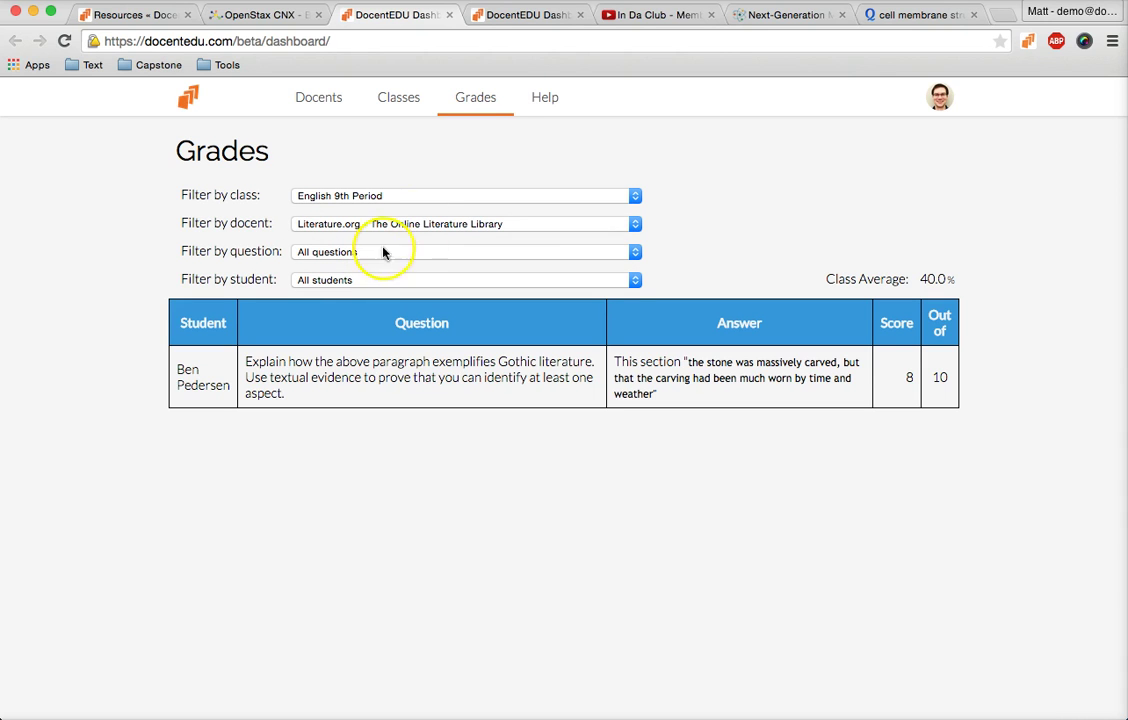
- View the dashboard's Help section and its help request form, closing the form without submitting a request
{"action": "left_click", "coordinate": [544, 100]}
{"action": "left_click", "coordinate": [304, 153]}
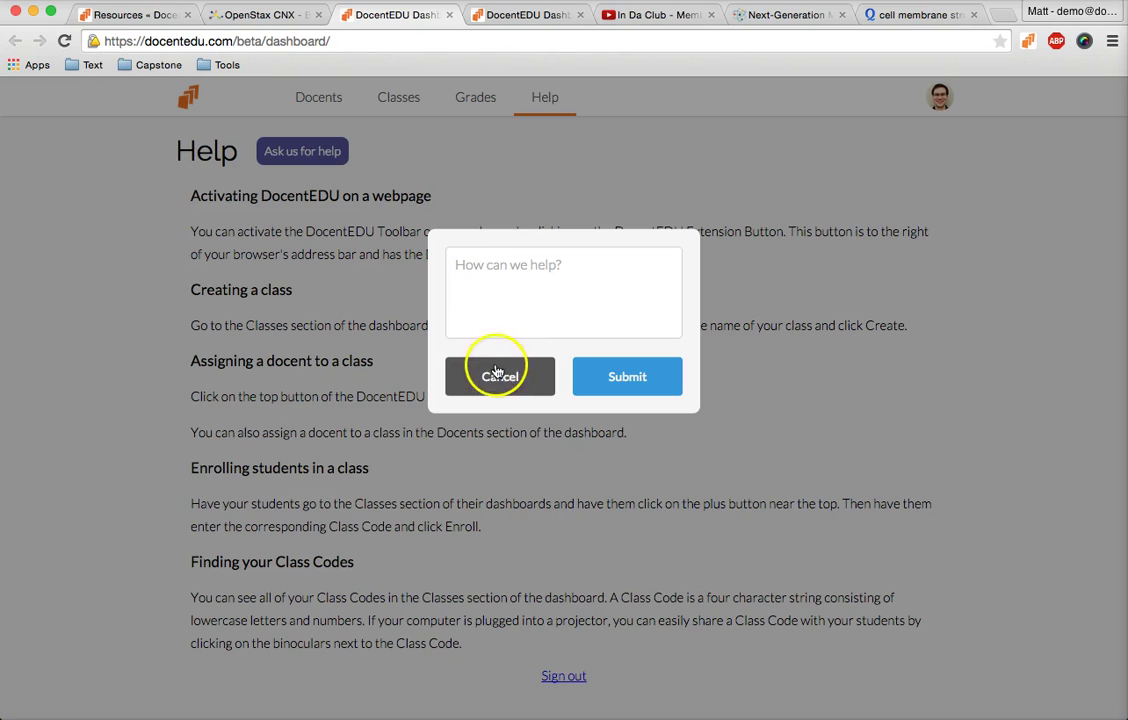
{"action": "left_click", "coordinate": [497, 375]}
- Switch to the DocentEDU Resources page to look at its online text and embeddable resource links
{"action": "left_click", "coordinate": [163, 17]}
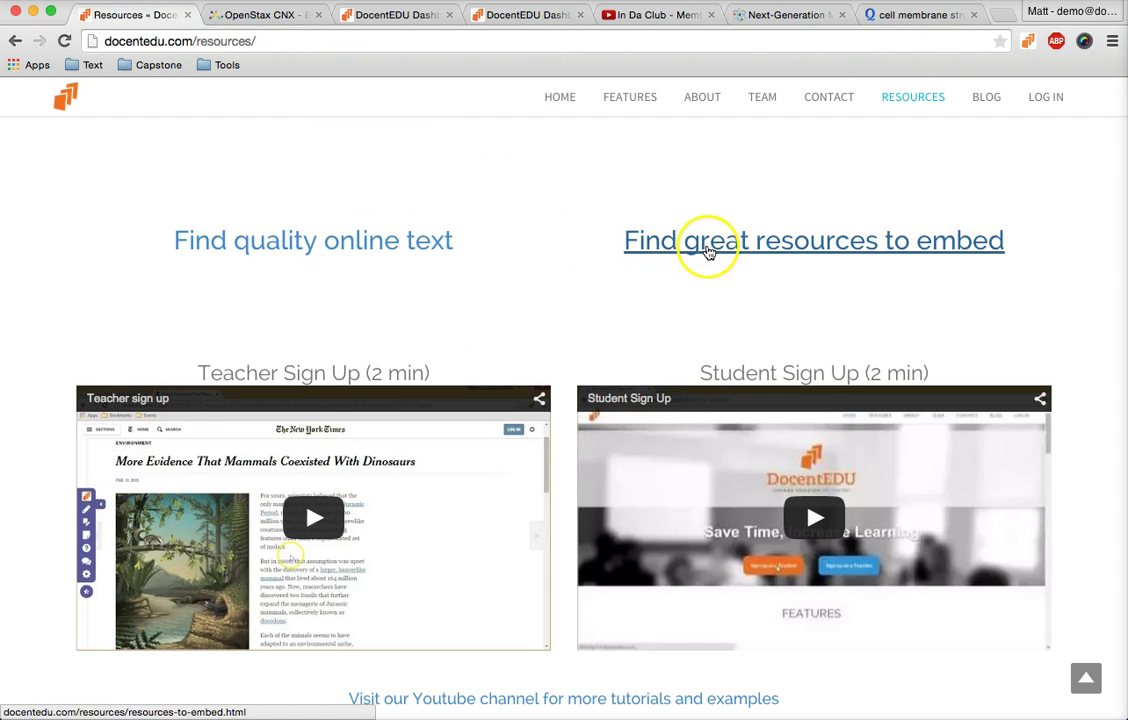